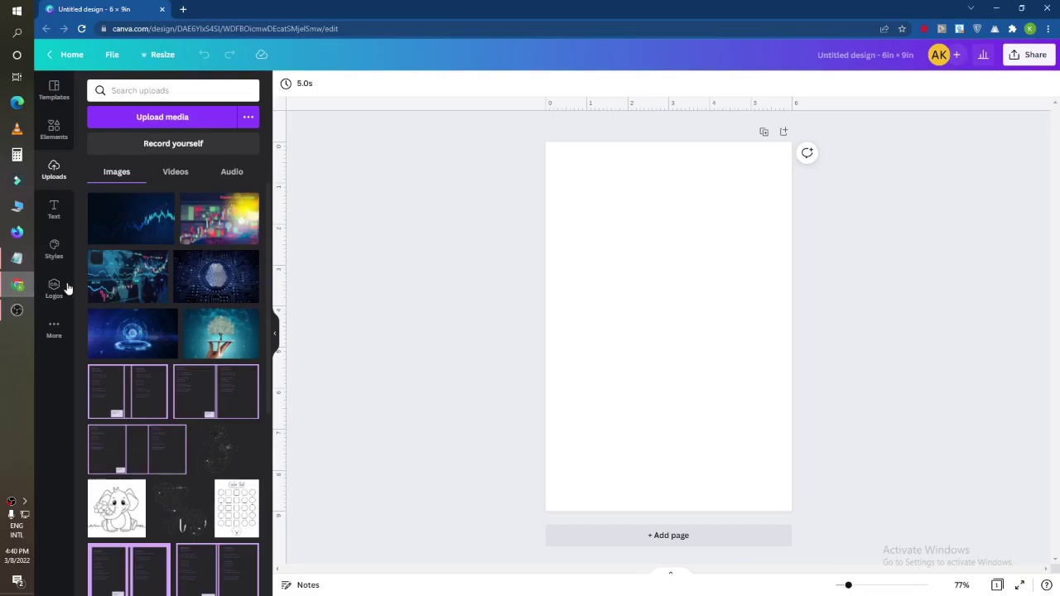
- Bring the '5 order' Notepad list of book titles up over the blank Canva cover
click(17, 258)
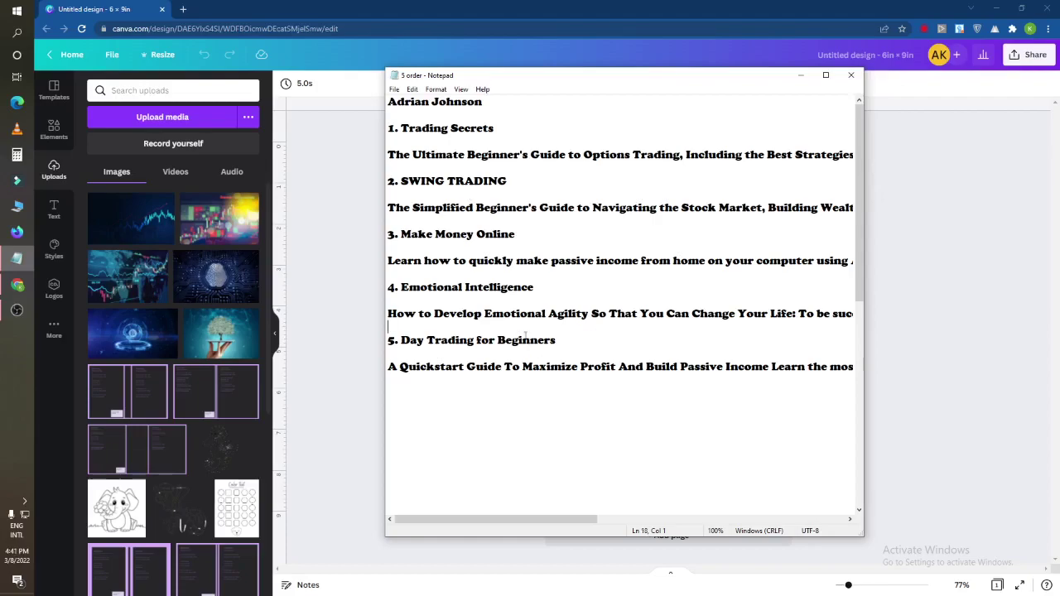
- Select the fifth title, 'Day Trading for Beginners', in the Notepad list
drag(401, 341, 559, 340)
key(ctrl+c)
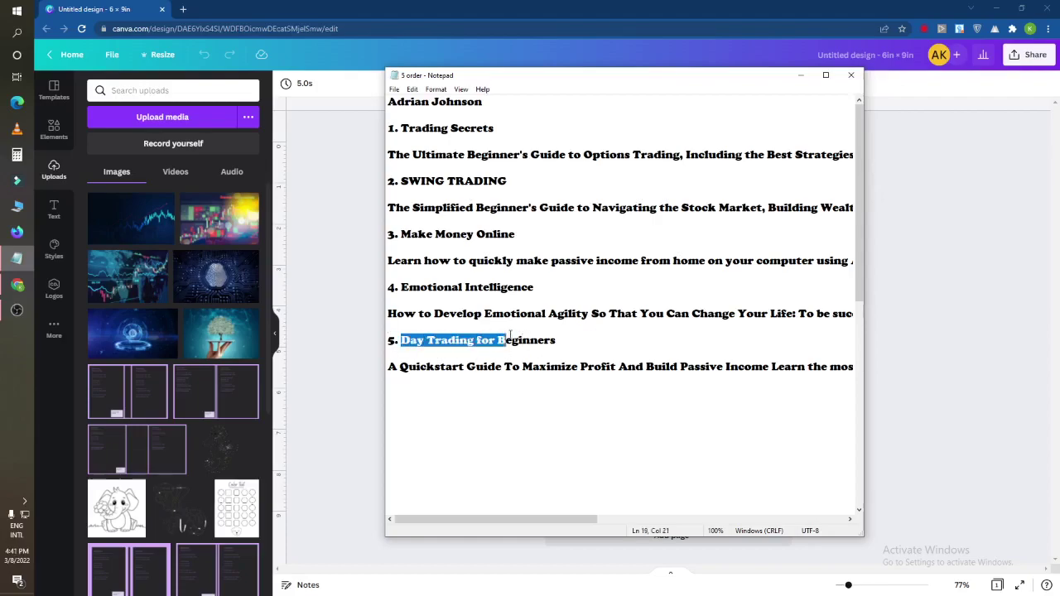
- Add the stock-chart image from Uploads to the cover page
click(358, 355)
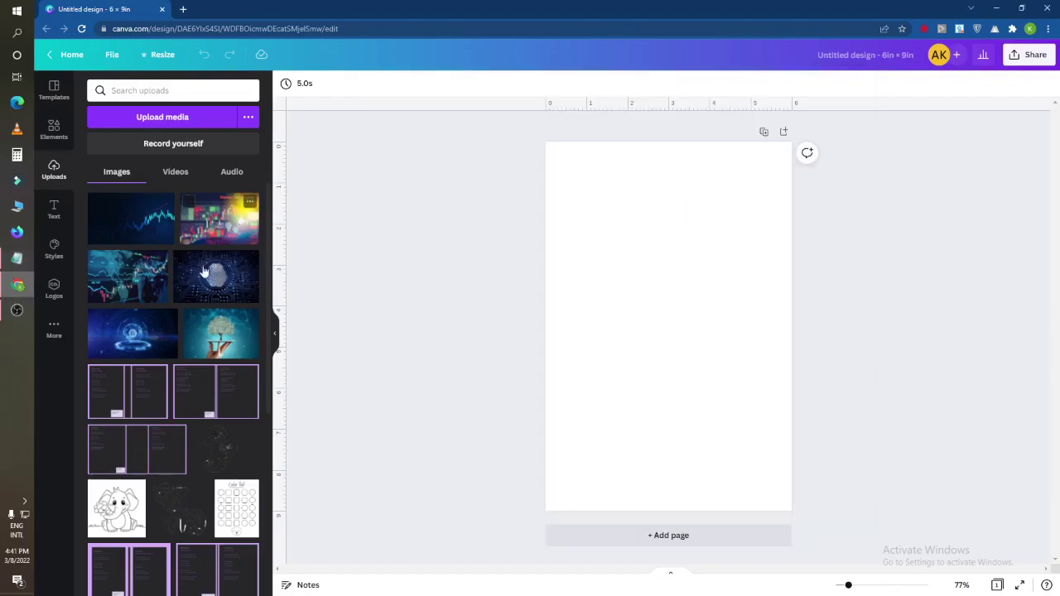
click(129, 281)
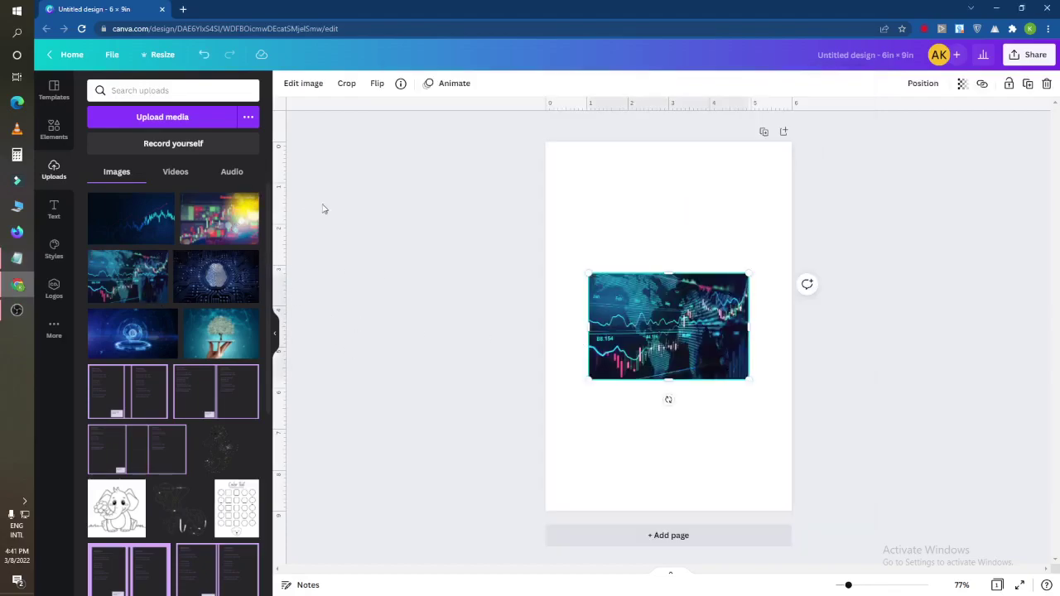
click(367, 216)
click(613, 282)
- Enlarge and shift the chart image past the page edges so it fills the cover
drag(589, 274, 361, 116)
drag(750, 385, 930, 550)
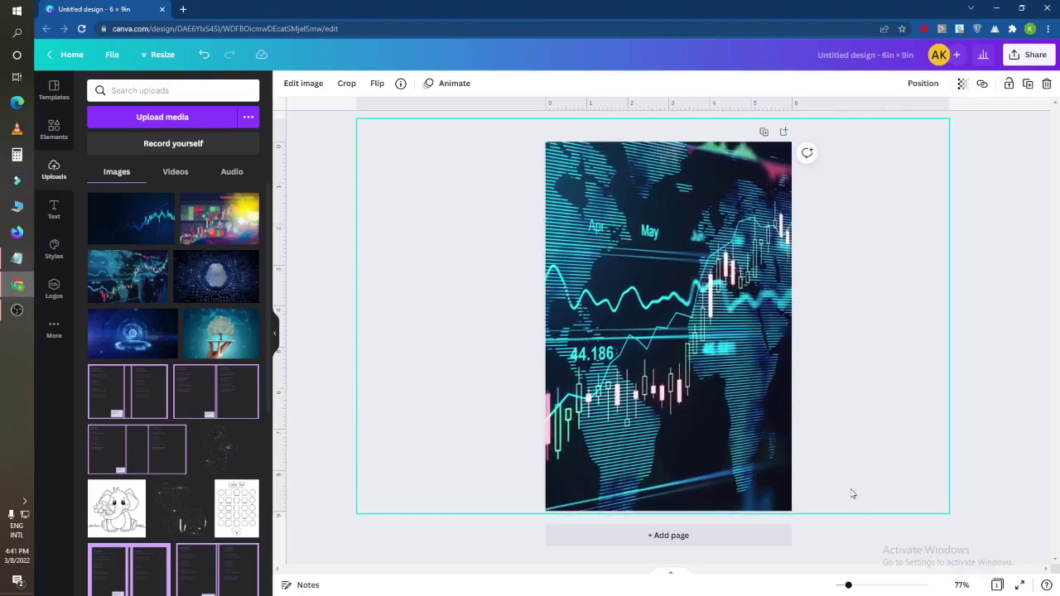
mouse_move(824, 497)
mouse_down()
mouse_move(743, 509)
mouse_move(721, 497)
mouse_move(715, 509)
mouse_move(714, 495)
mouse_up()
click(918, 441)
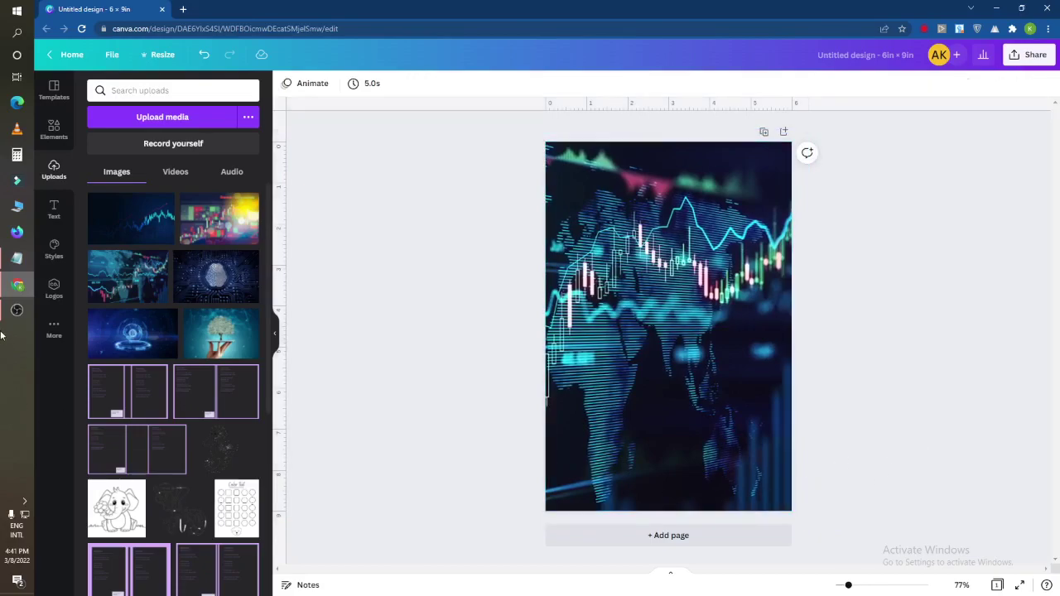
click(17, 258)
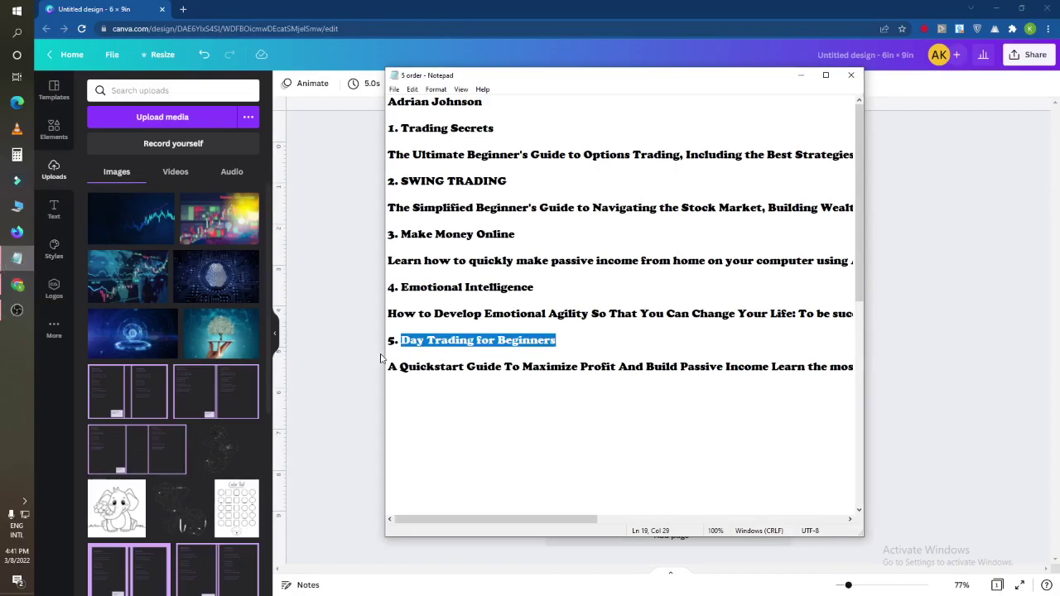
click(348, 326)
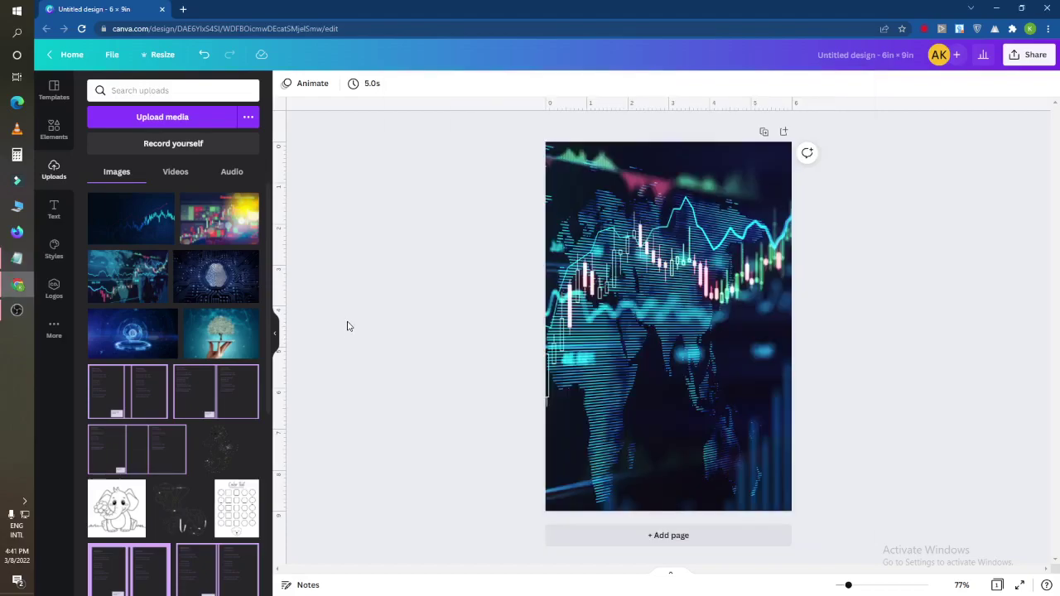
- Add a heading with the pasted title, trimmed down to 'Day Trading'
click(54, 210)
click(149, 142)
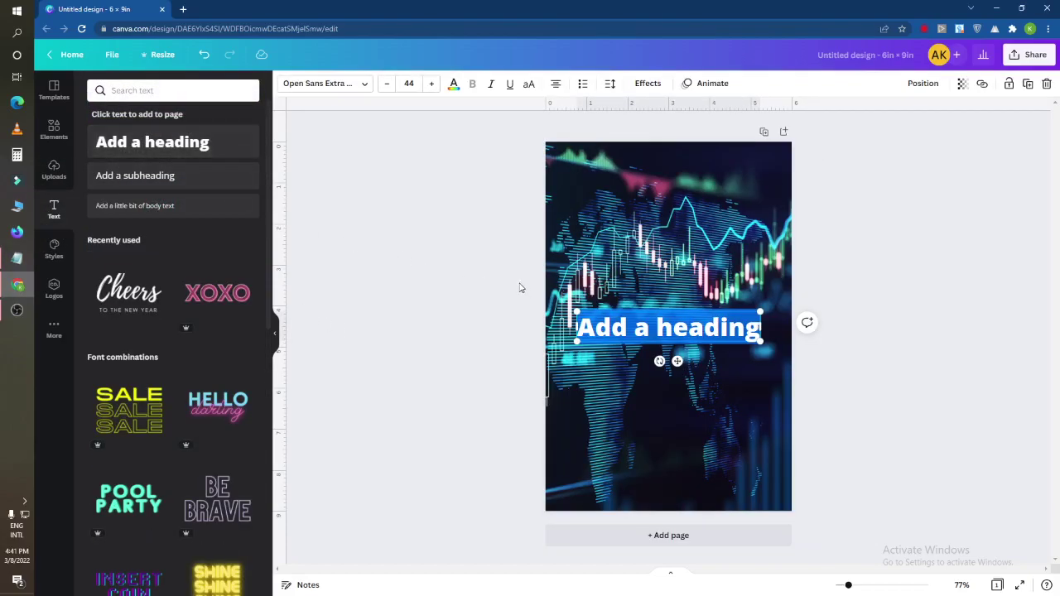
key(ctrl+v)
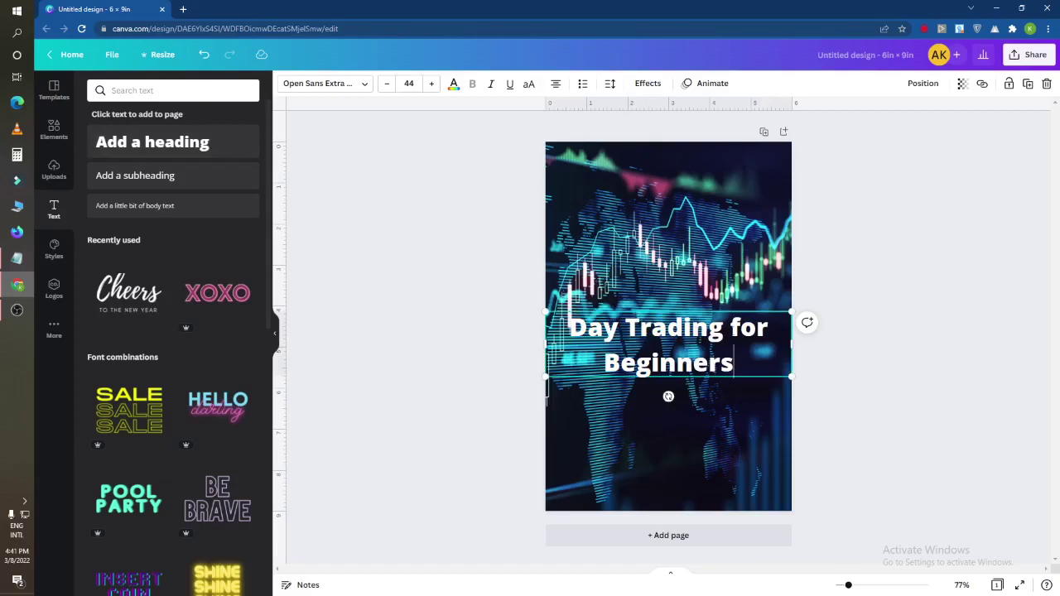
key(ctrl+shift+Left)
key(ctrl+shift+Left)
key(BackSpace)
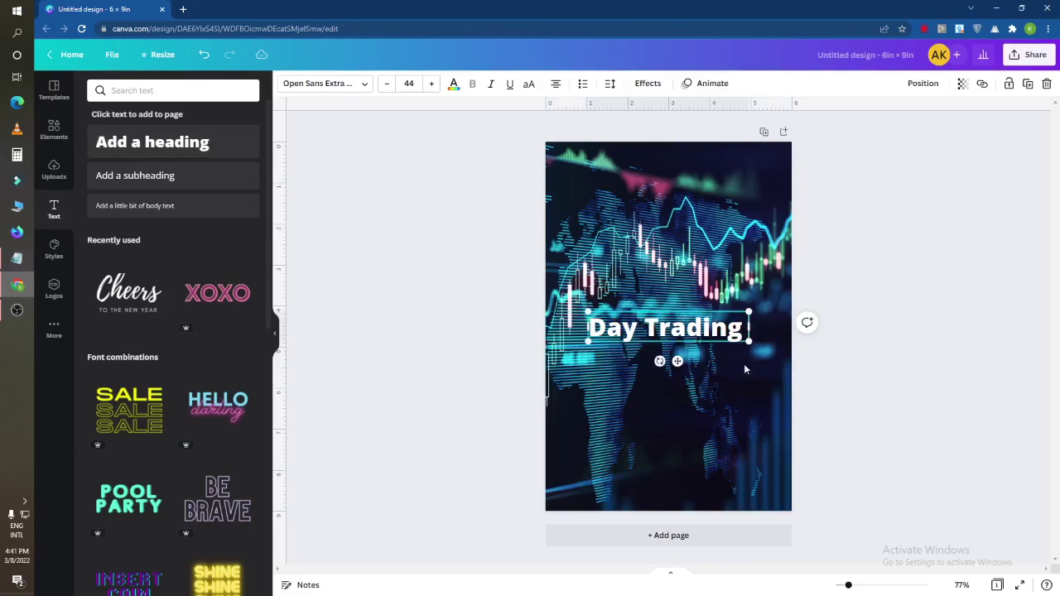
click(490, 367)
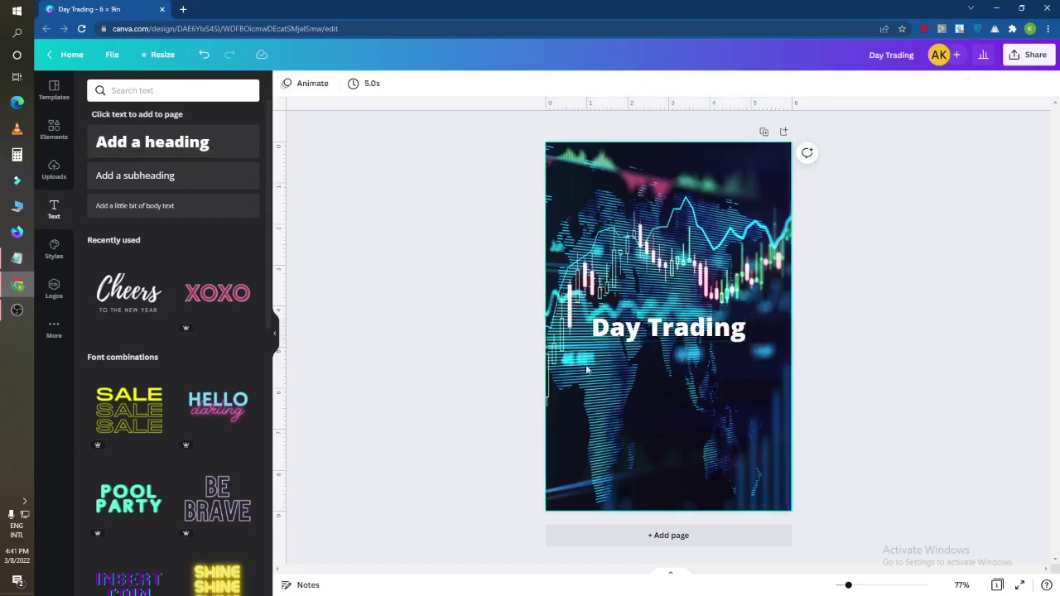
- Add a 'for Beginners' heading below, and enlarge 'Day Trading' just above it
click(204, 149)
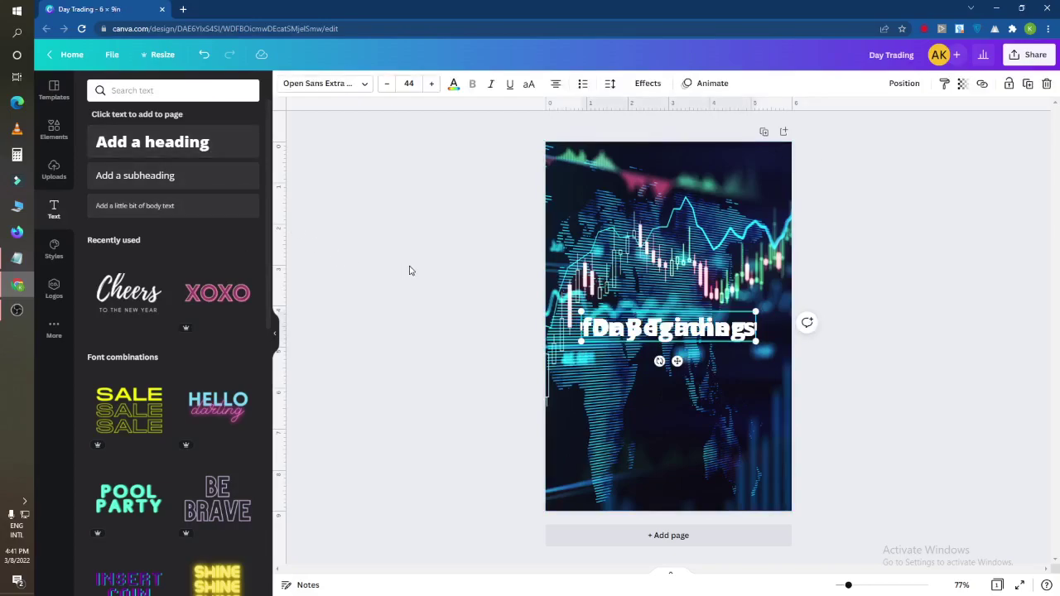
mouse_move(677, 361)
mouse_down()
mouse_move(661, 440)
mouse_move(677, 455)
mouse_up()
click(455, 391)
mouse_move(677, 351)
mouse_down()
mouse_move(698, 406)
mouse_move(786, 407)
mouse_up()
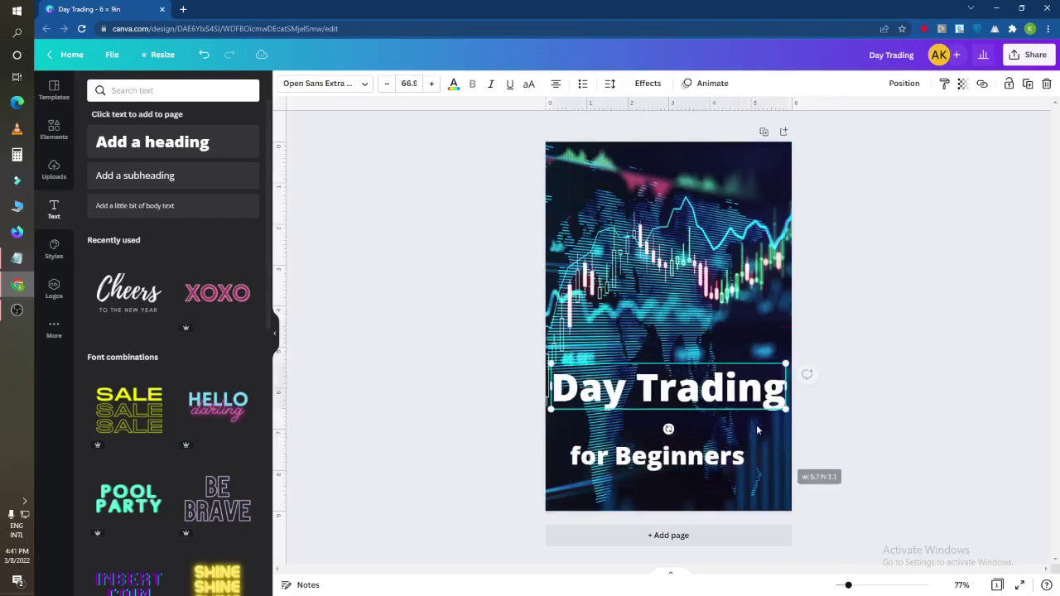
drag(730, 383, 736, 410)
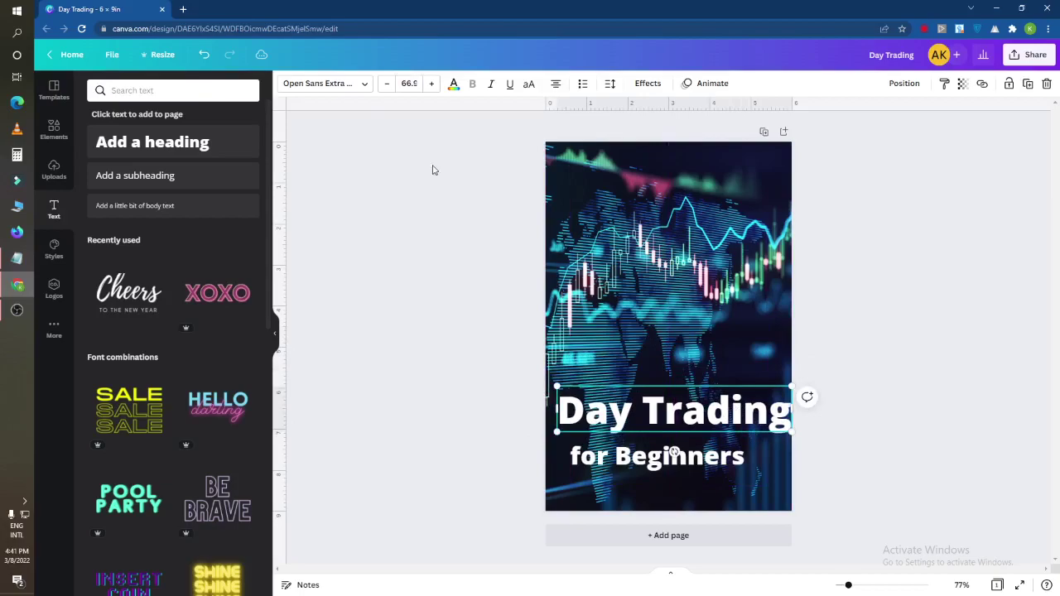
- Try Archivo Black, Bukhari Script and Caitlin, then set the title in Aileron Regular
click(345, 88)
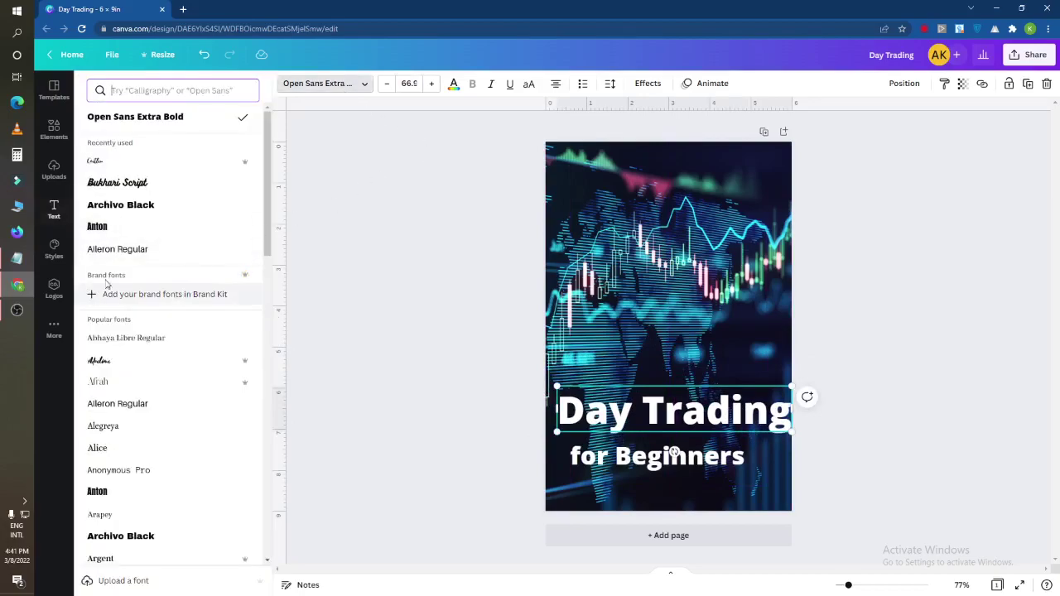
scroll(154, 366, down, 2)
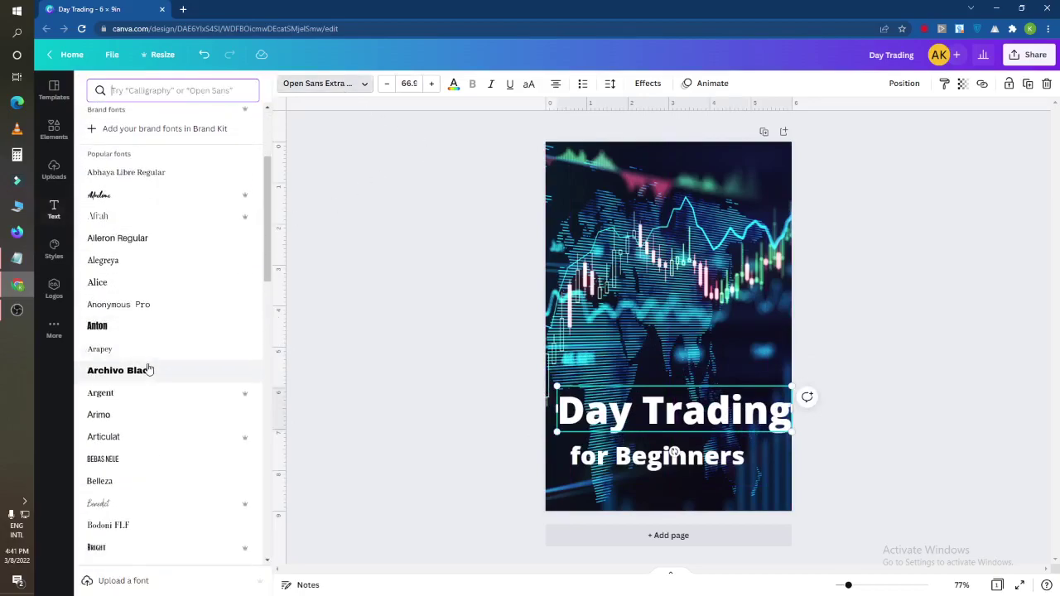
click(147, 371)
scroll(147, 363, down, 3)
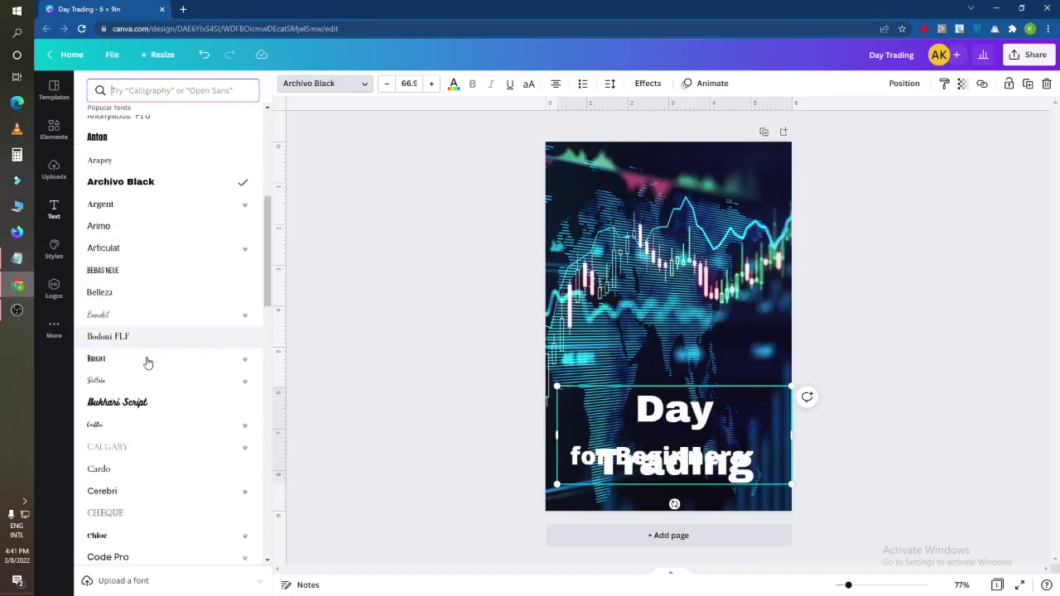
scroll(146, 362, down, 3)
scroll(147, 314, up, 8)
click(133, 182)
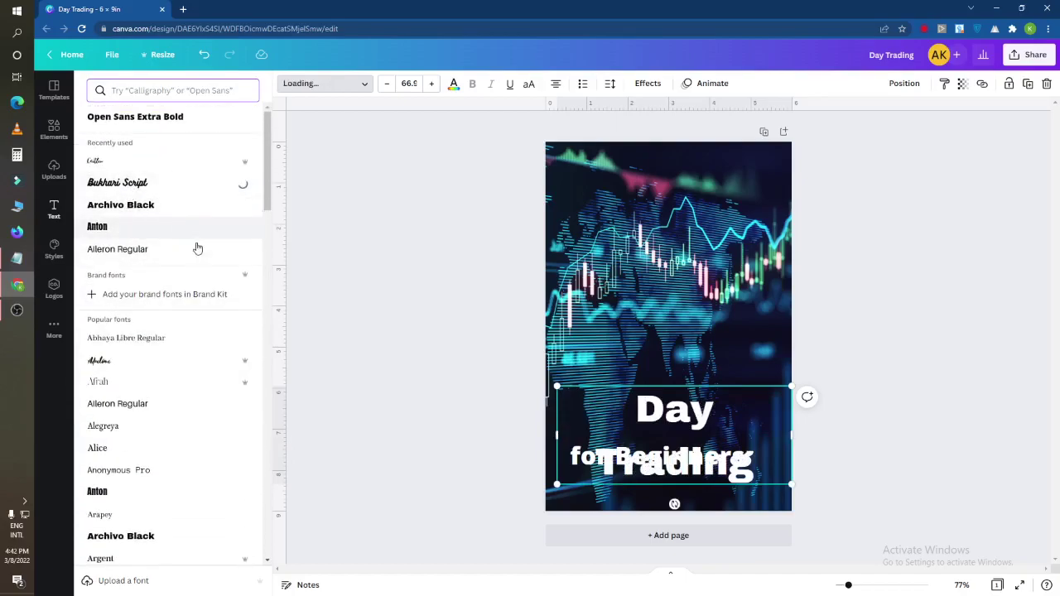
click(154, 161)
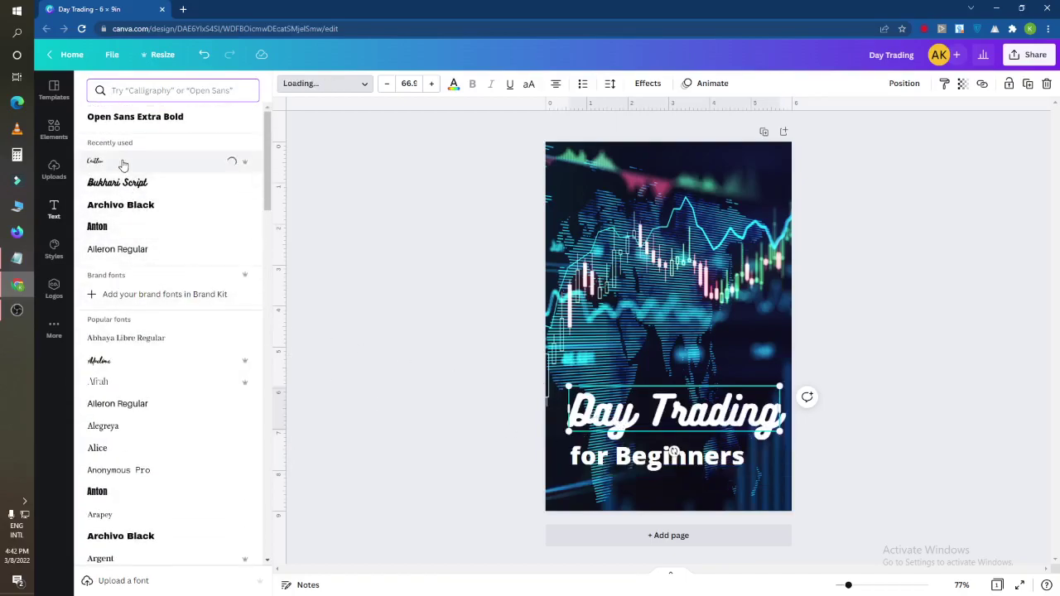
click(116, 248)
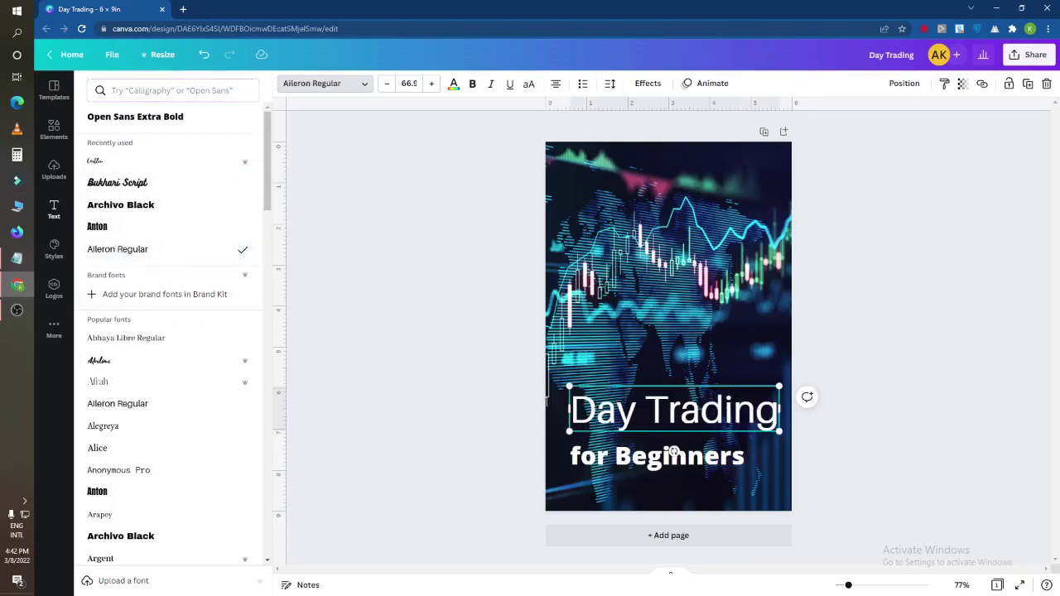
- Retype the title in capitals as 'DAY TRADING' and widen it onto one line
drag(596, 410, 637, 410)
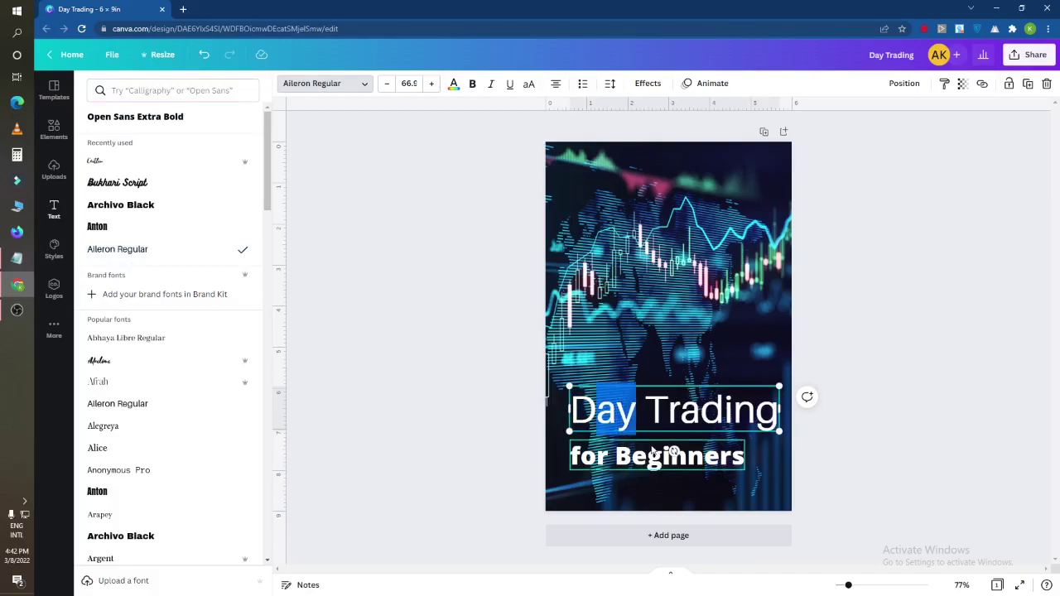
text(A)
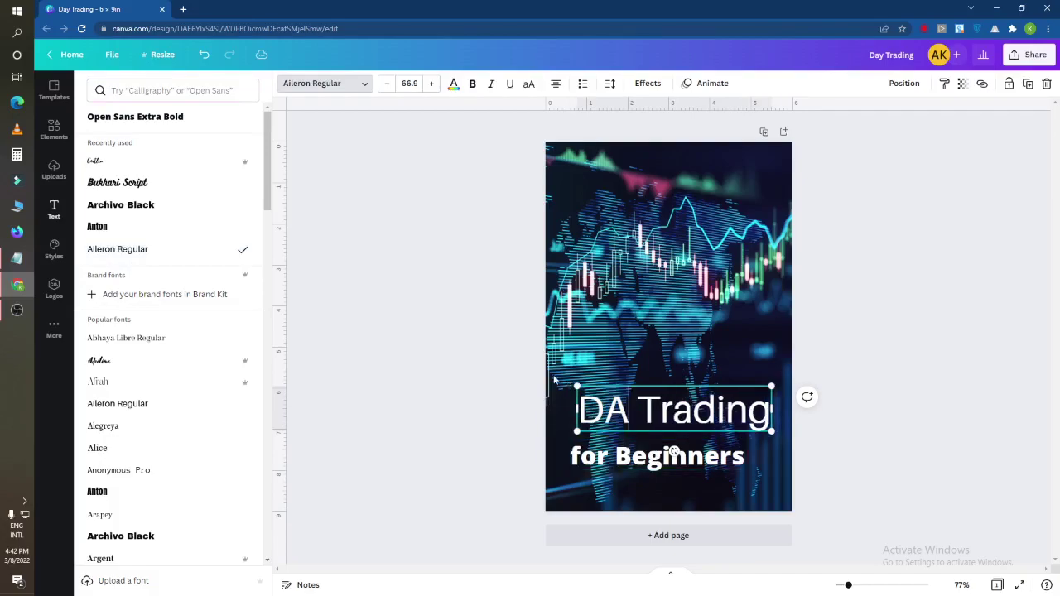
text(Y)
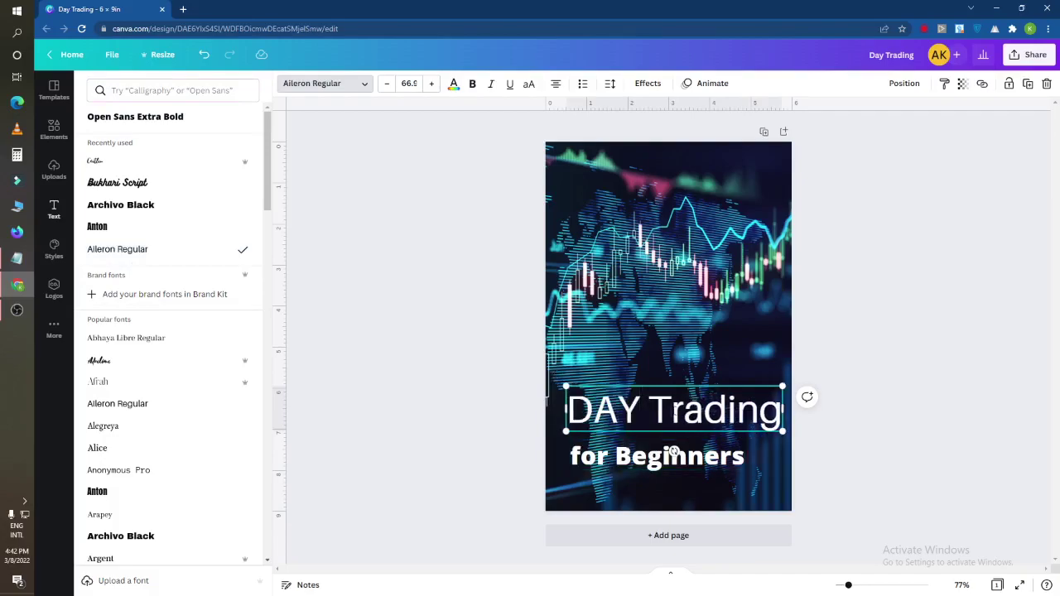
drag(671, 410, 783, 410)
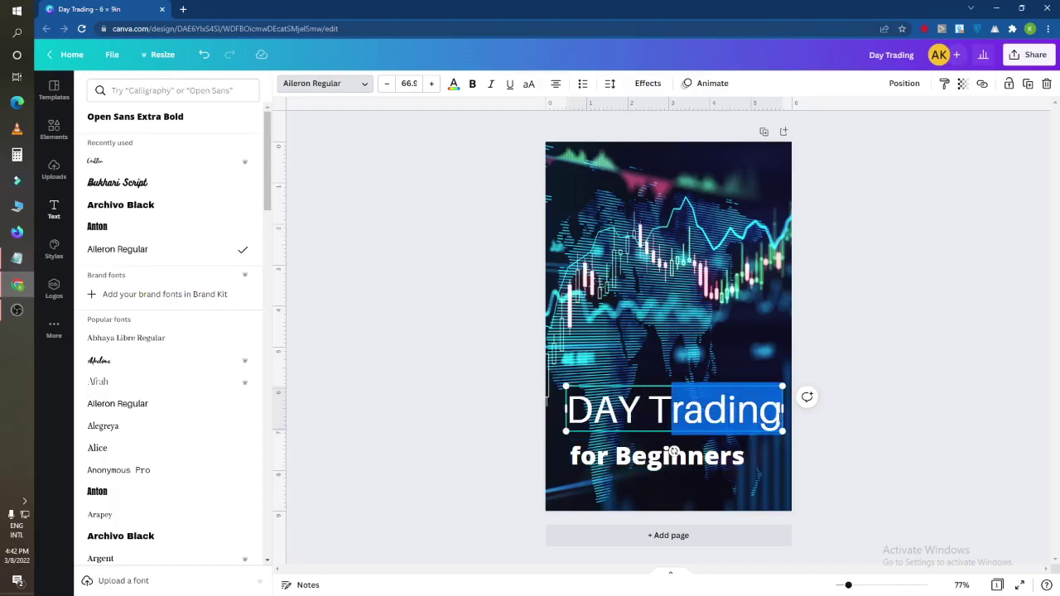
text(RADING)
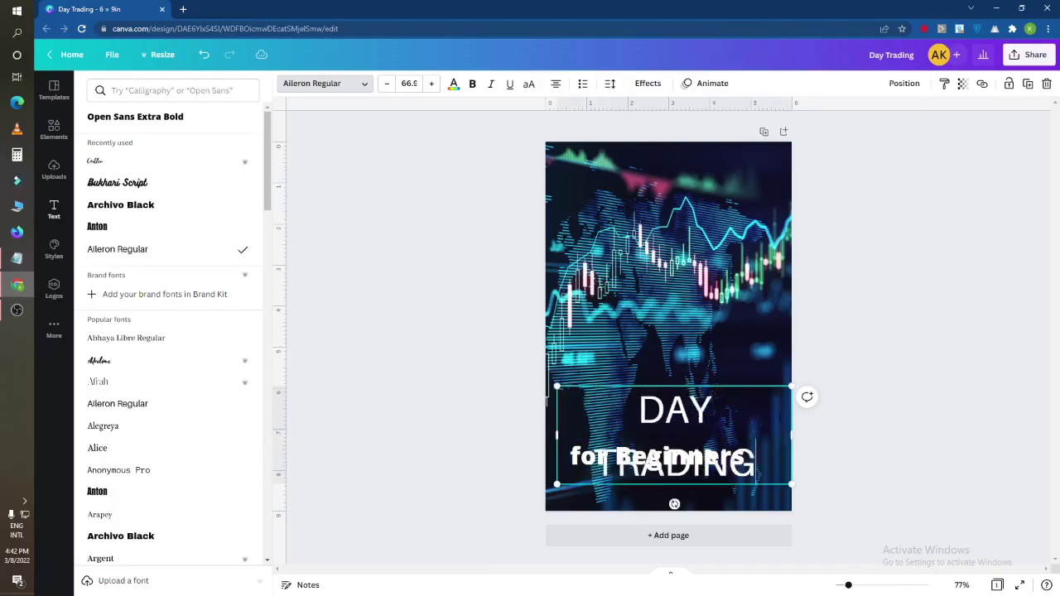
mouse_move(792, 435)
mouse_down()
mouse_move(808, 435)
mouse_move(734, 429)
mouse_up()
- Move the DAY TRADING title to the top of the cover and enlarge it slightly
click(831, 450)
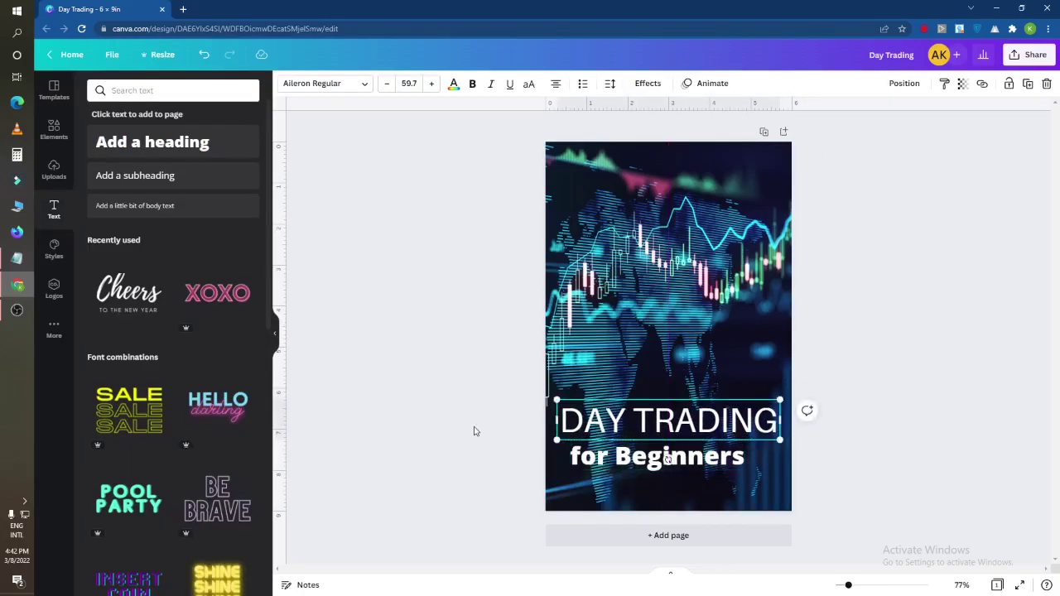
click(534, 410)
drag(597, 421, 596, 398)
drag(618, 346, 612, 169)
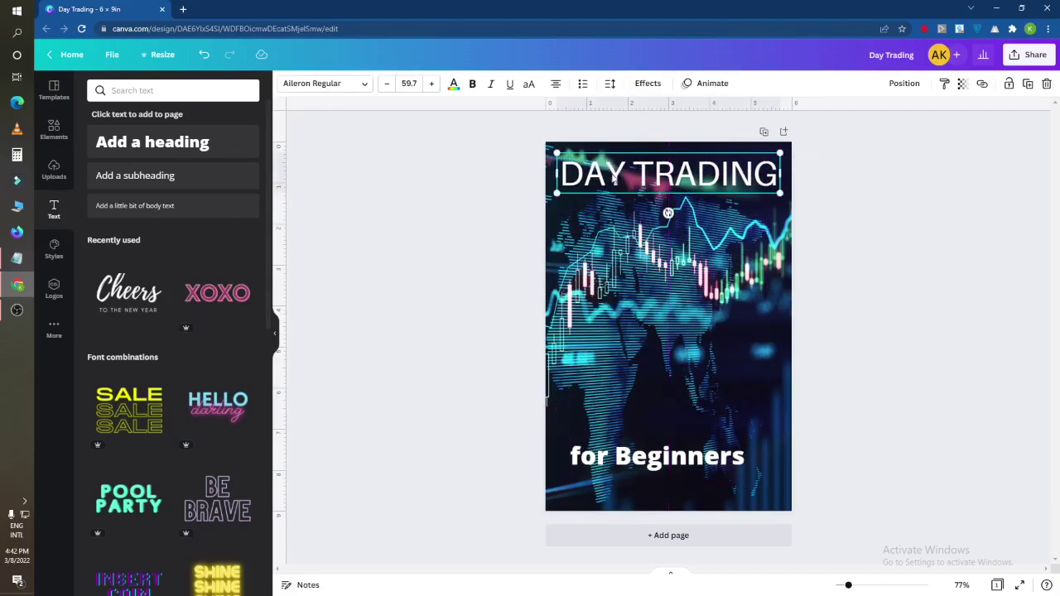
drag(557, 193, 548, 199)
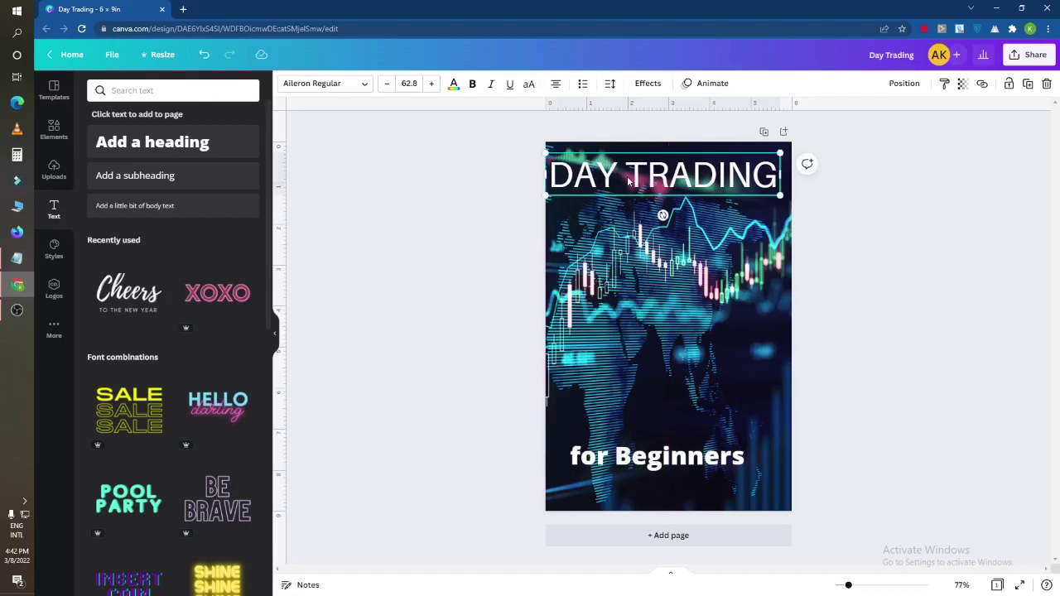
drag(630, 174, 634, 174)
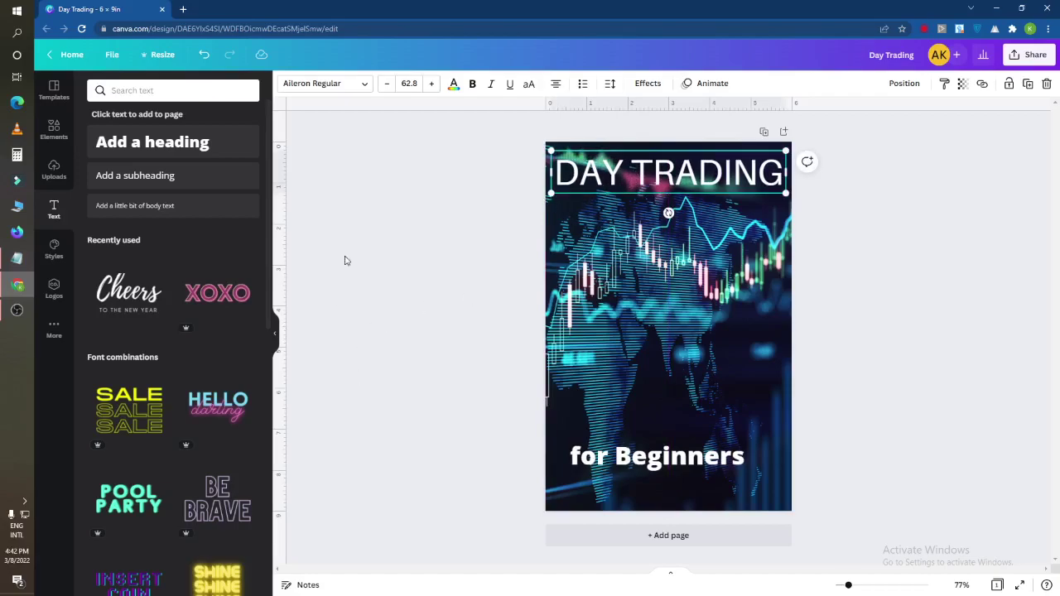
- Try Archivo Black, Argent, Arimo, Bebas Neue and Horizon, then set the title in Intro Rust
click(328, 83)
click(141, 207)
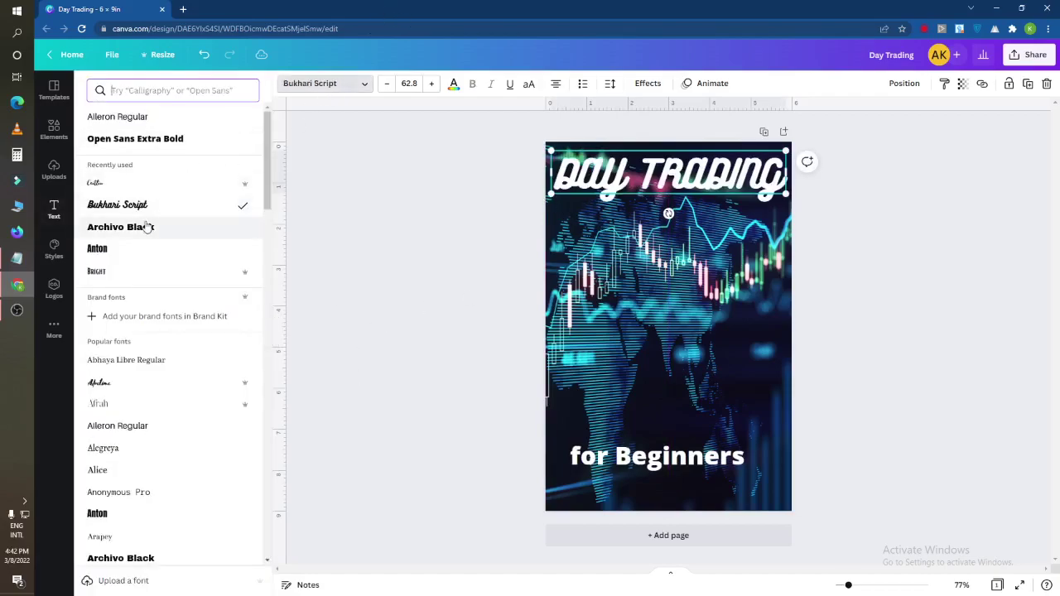
click(146, 227)
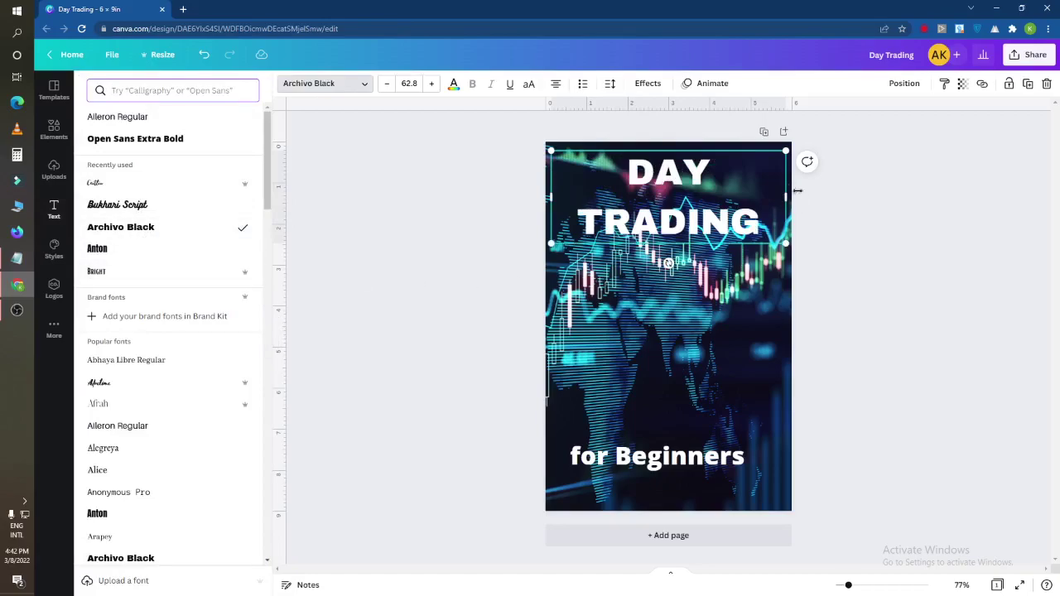
drag(788, 195, 780, 182)
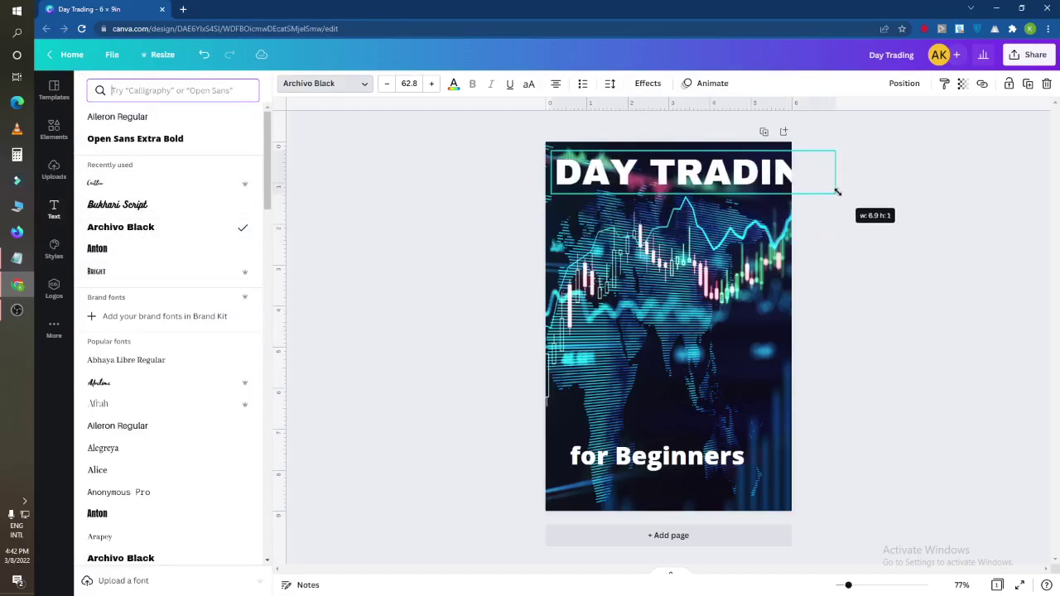
scroll(190, 296, down, 2)
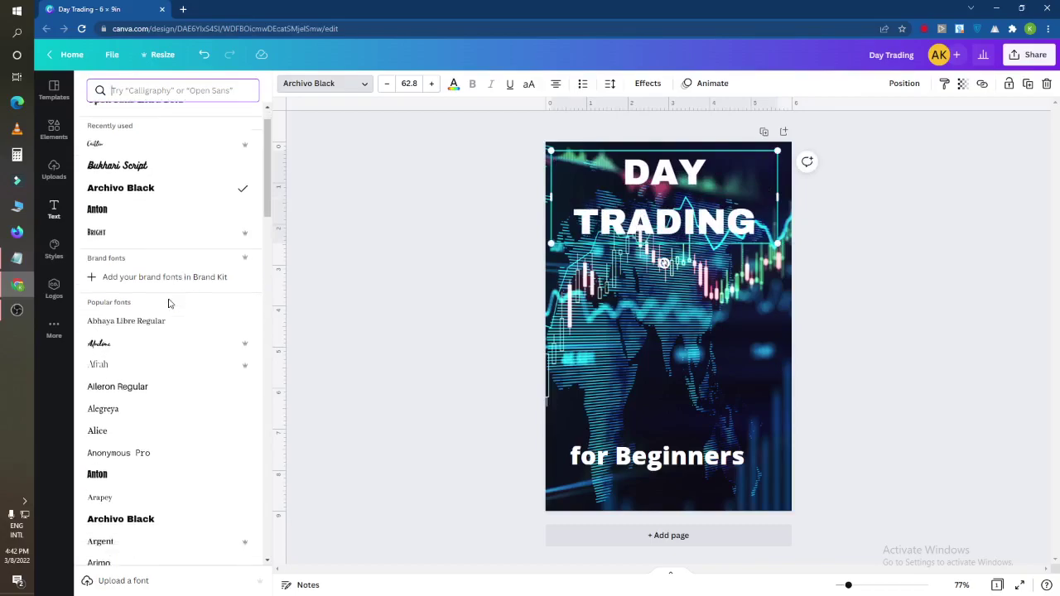
scroll(142, 332, down, 2)
scroll(133, 348, down, 3)
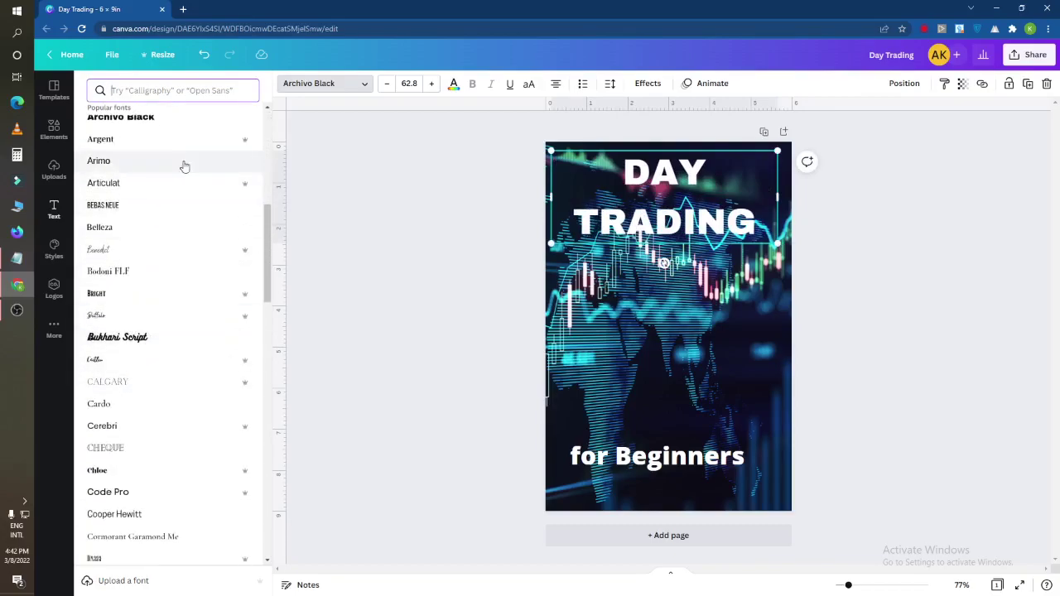
click(166, 125)
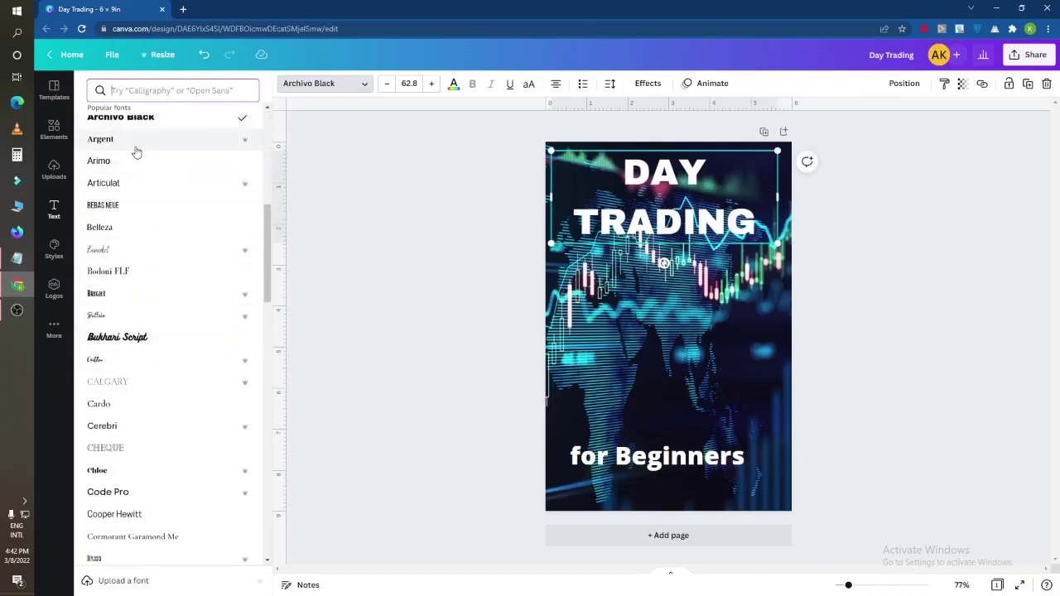
click(137, 152)
click(131, 166)
click(139, 208)
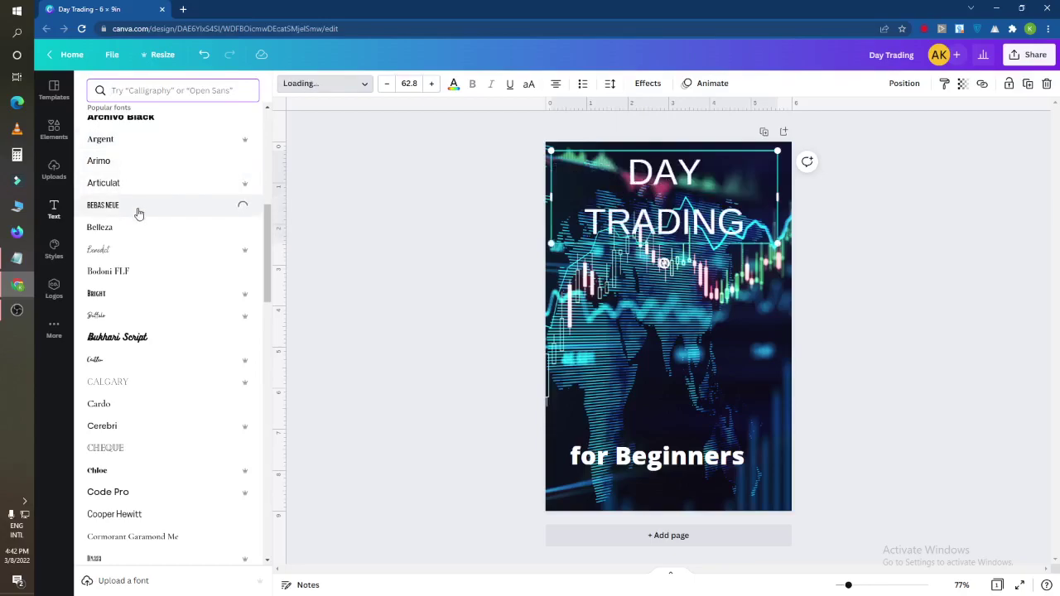
scroll(158, 299, down, 3)
scroll(161, 372, down, 2)
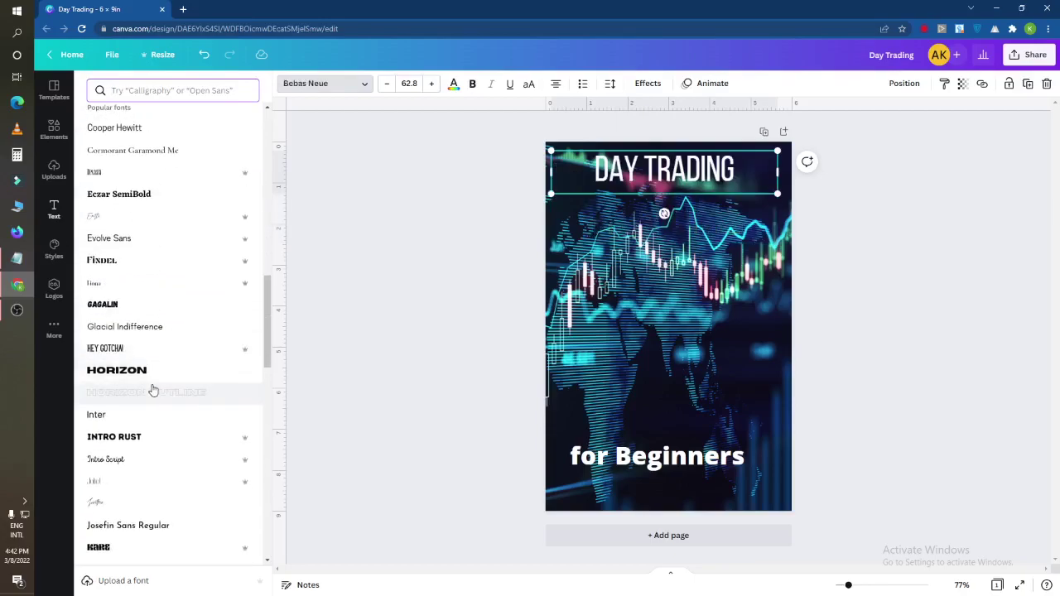
click(142, 370)
click(135, 438)
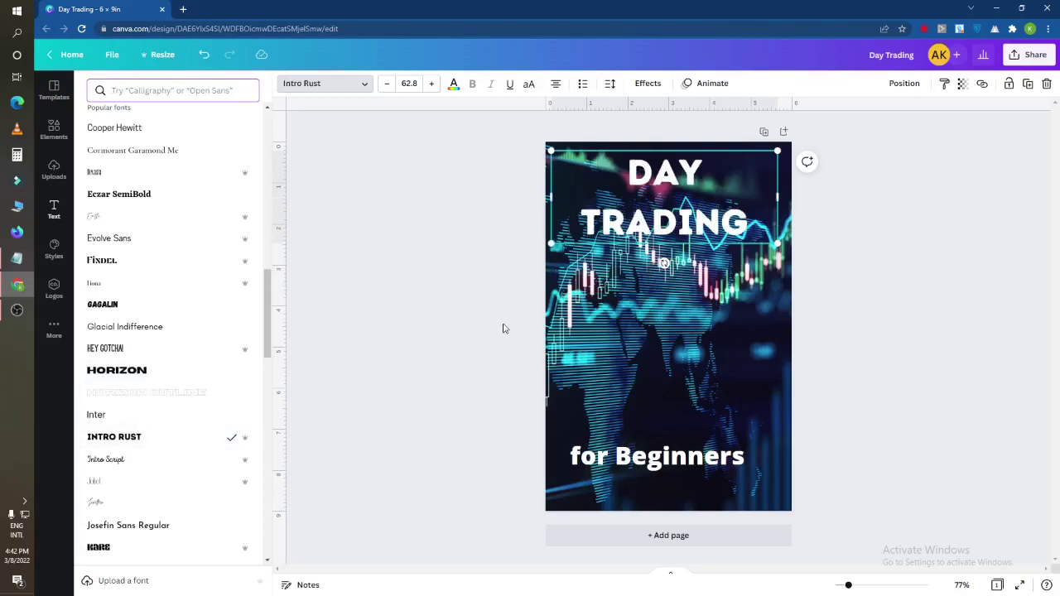
- Widen and centre the Intro Rust title on one line near the top
mouse_move(781, 197)
mouse_down()
mouse_move(812, 196)
mouse_move(779, 192)
mouse_move(791, 197)
mouse_up()
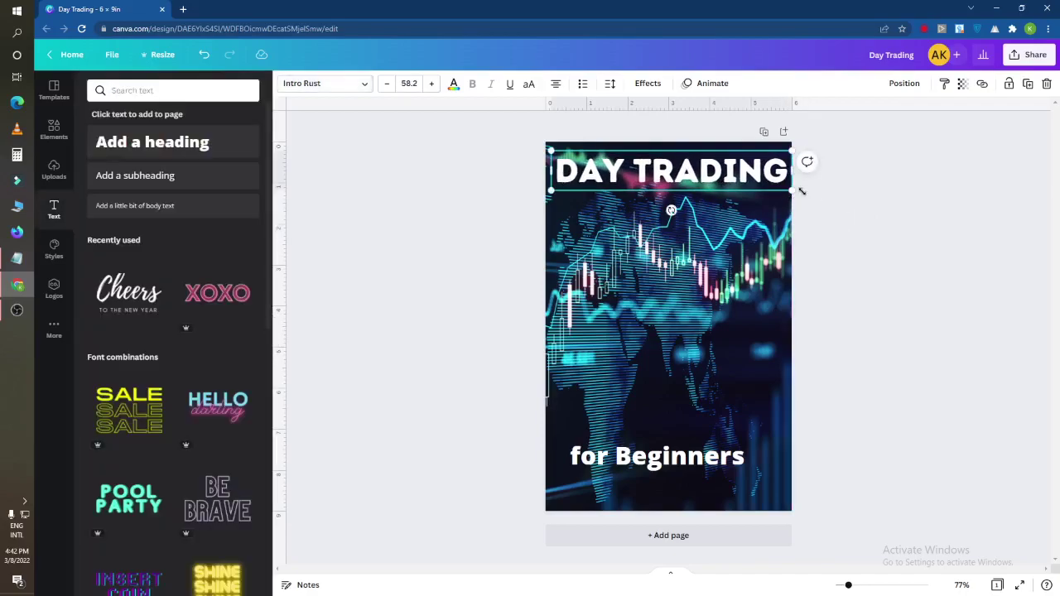
drag(769, 179, 763, 178)
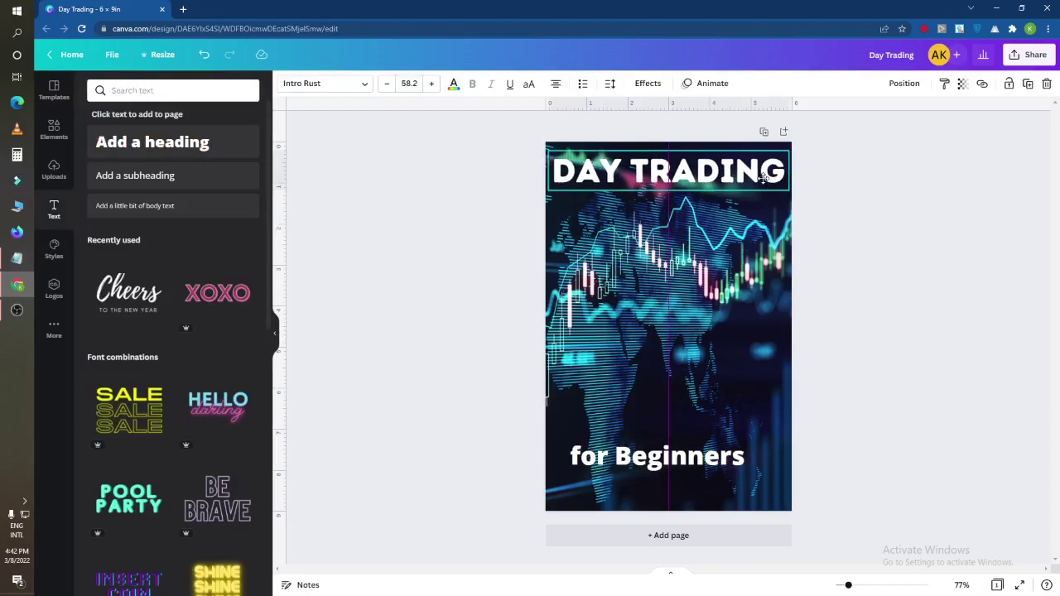
click(839, 209)
click(699, 181)
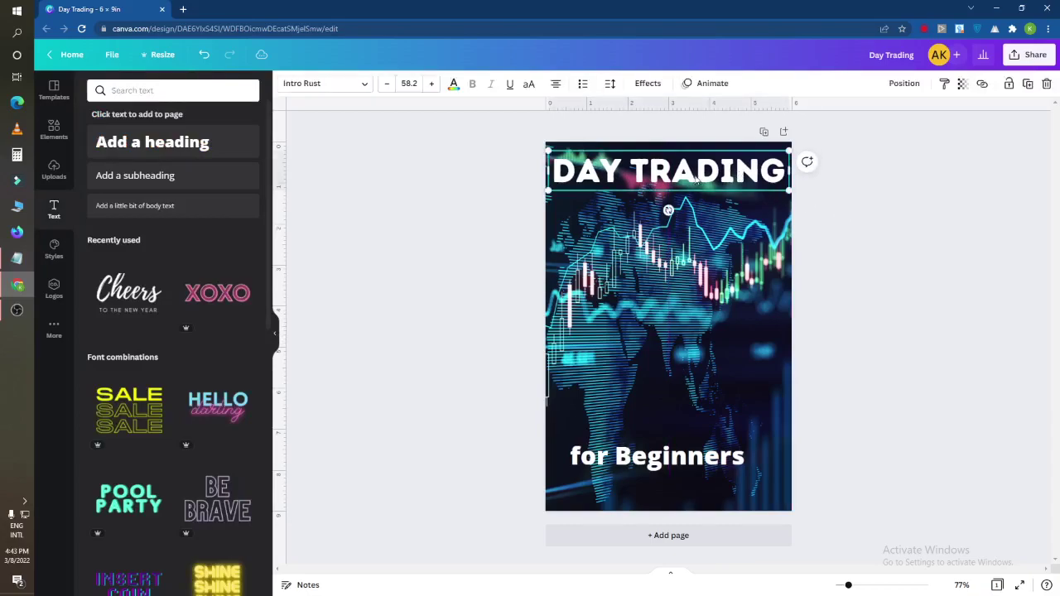
drag(675, 177, 675, 185)
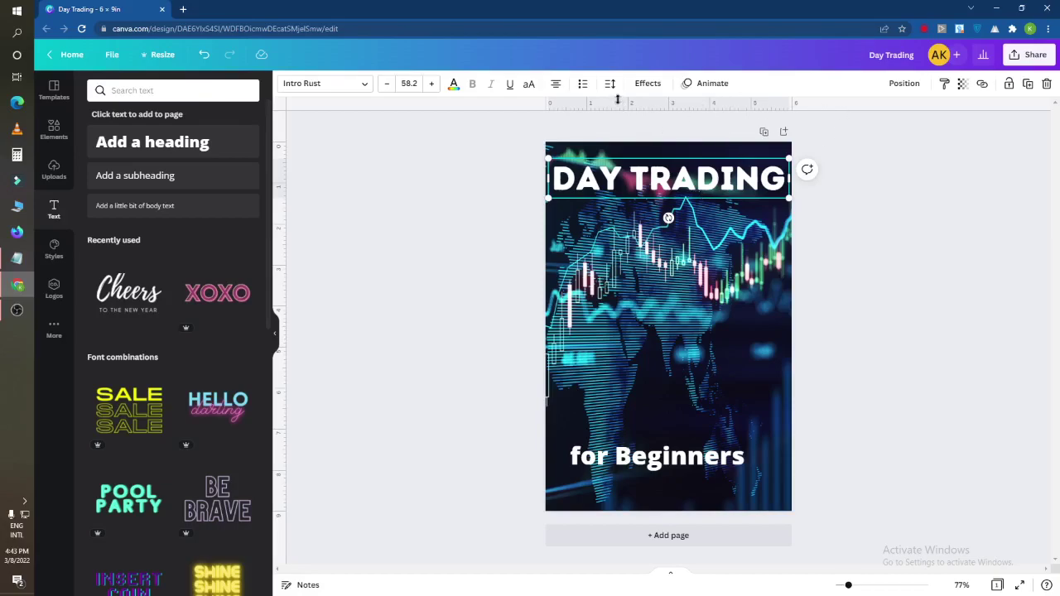
- After trying Neon and Glitch, give DAY TRADING the black Background effect and raise 'for Beginners'
click(648, 83)
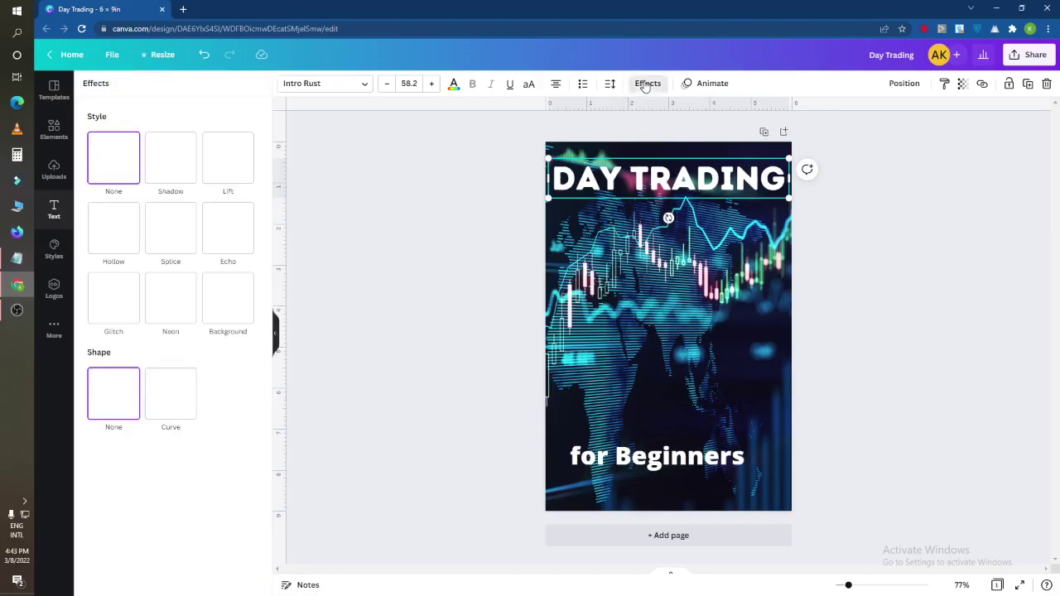
click(170, 327)
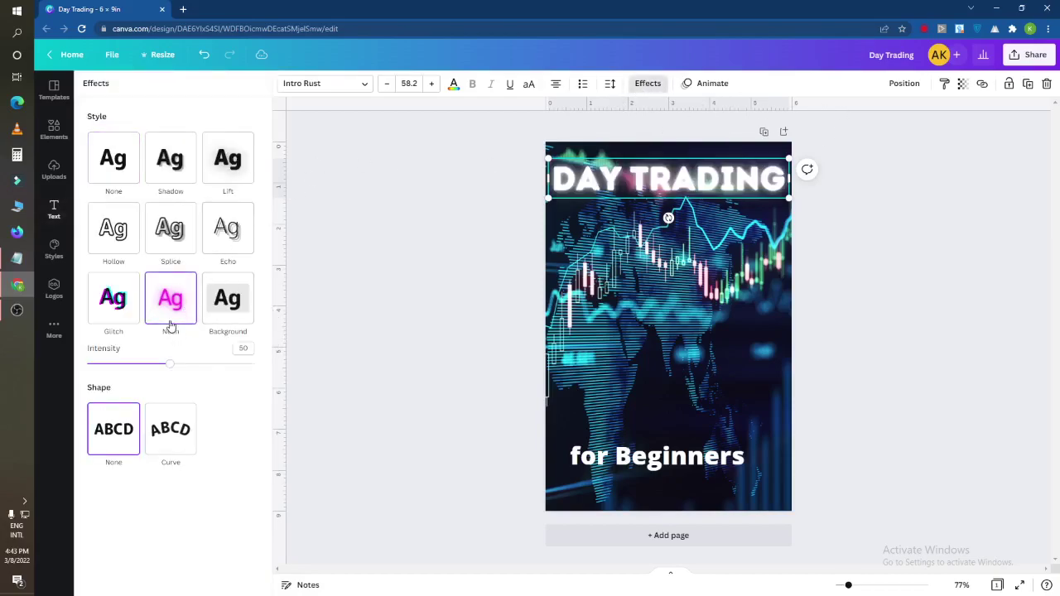
click(116, 307)
drag(135, 366, 124, 364)
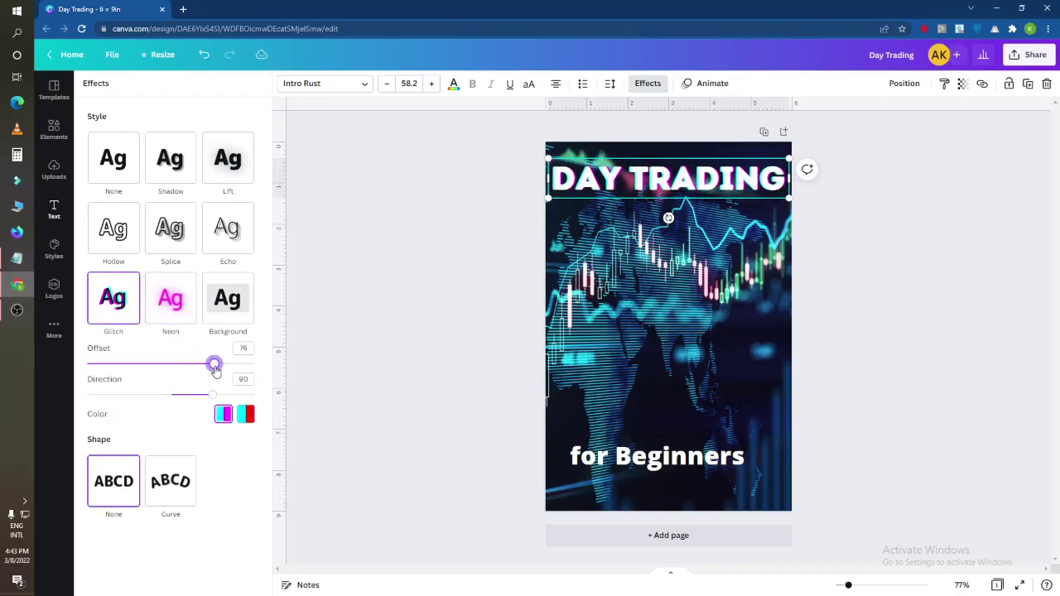
click(228, 305)
click(415, 290)
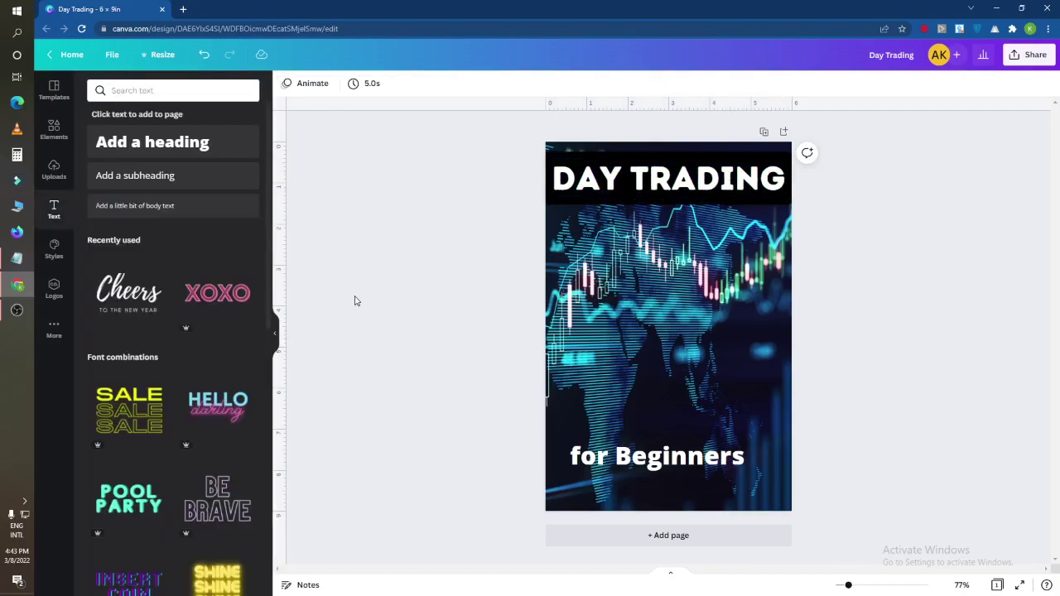
drag(665, 454, 663, 432)
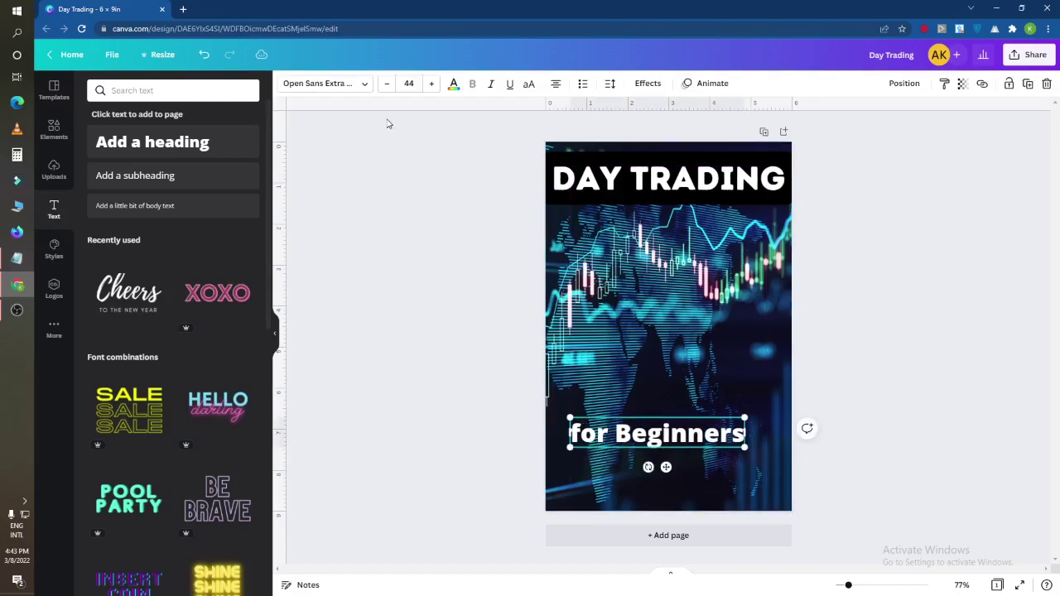
- Set 'for Beginners' in the Emitha script font, enlarged and centred below the title
click(351, 83)
click(145, 215)
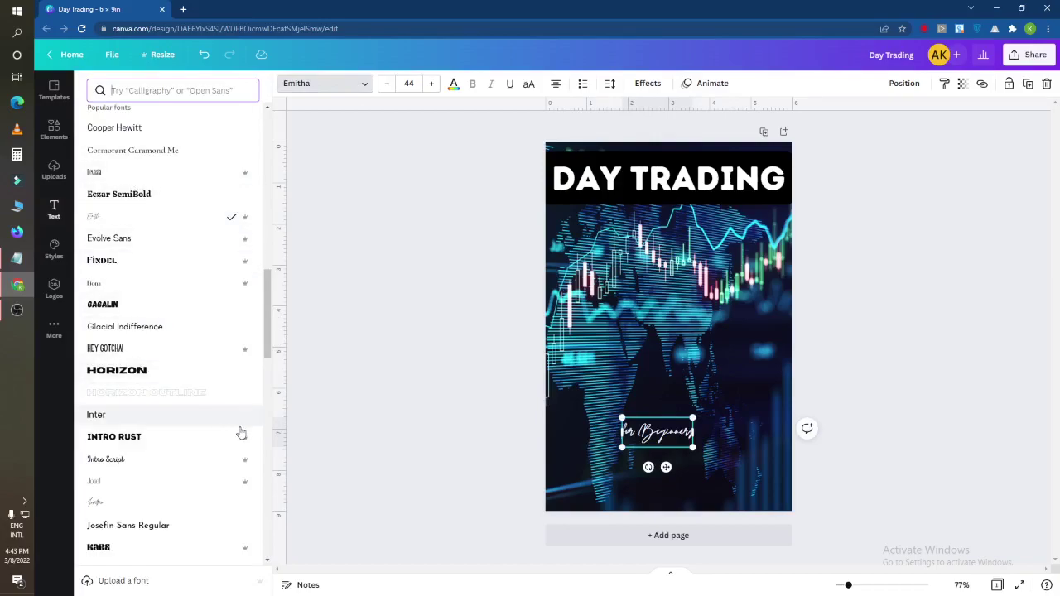
click(539, 481)
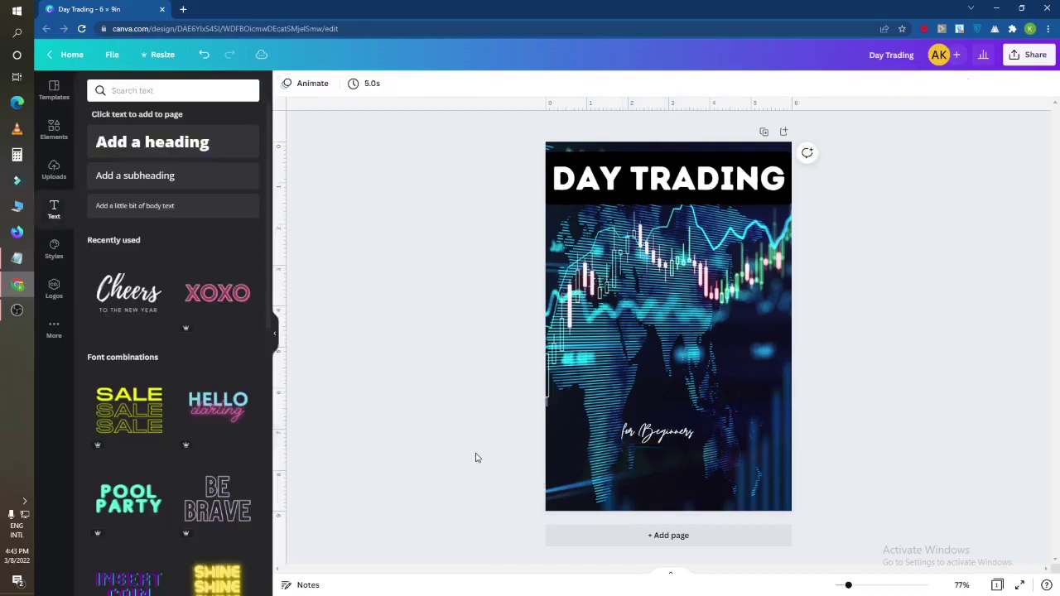
click(677, 445)
mouse_move(692, 447)
mouse_down()
mouse_move(746, 465)
mouse_move(713, 432)
mouse_up()
click(478, 427)
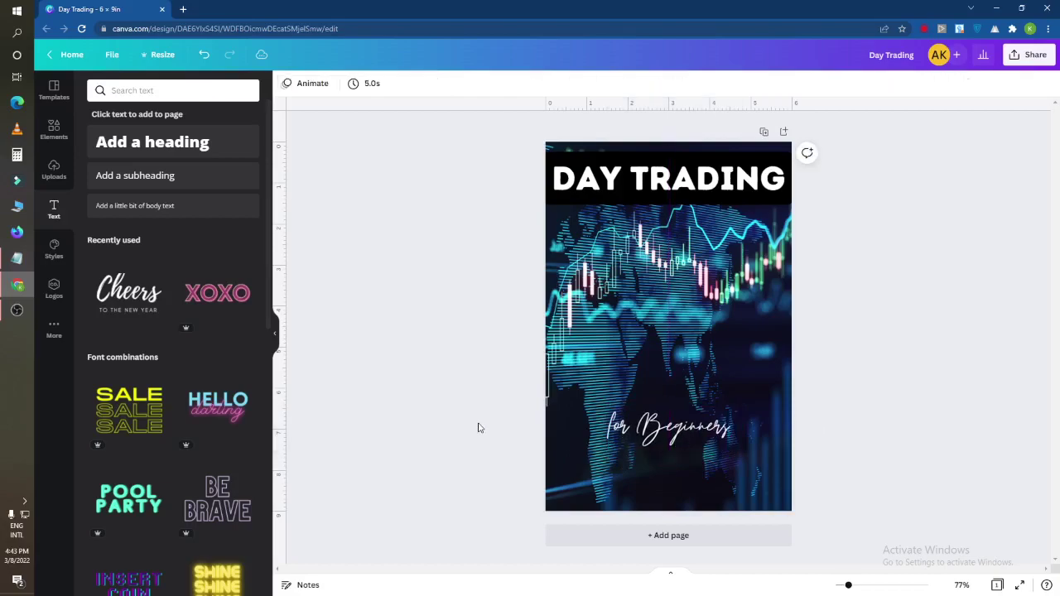
- Delete the period ending the Notepad description line and copy the whole line for Canva
click(16, 259)
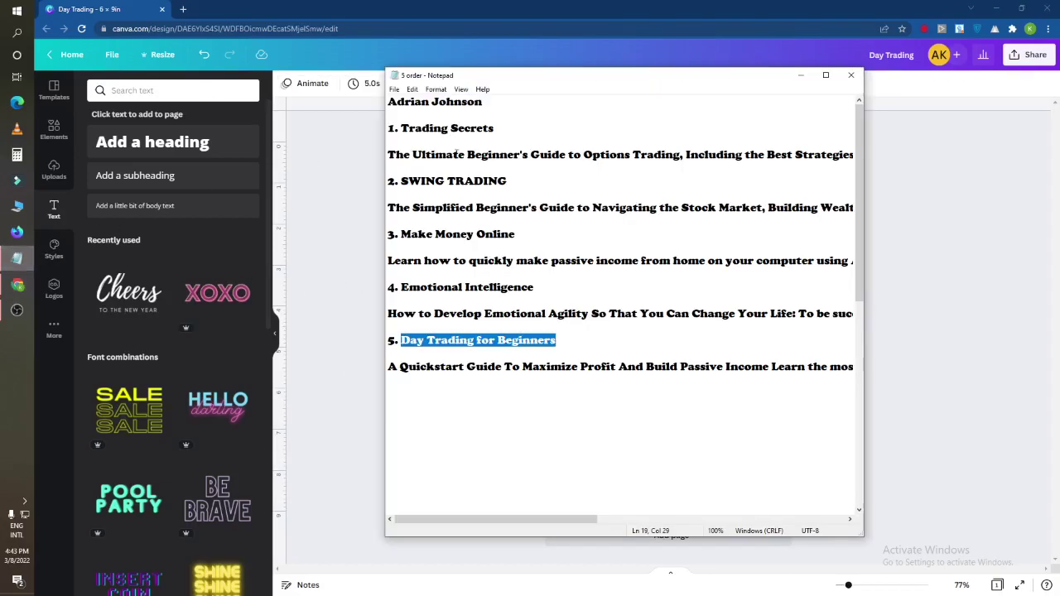
click(390, 366)
drag(390, 366, 870, 361)
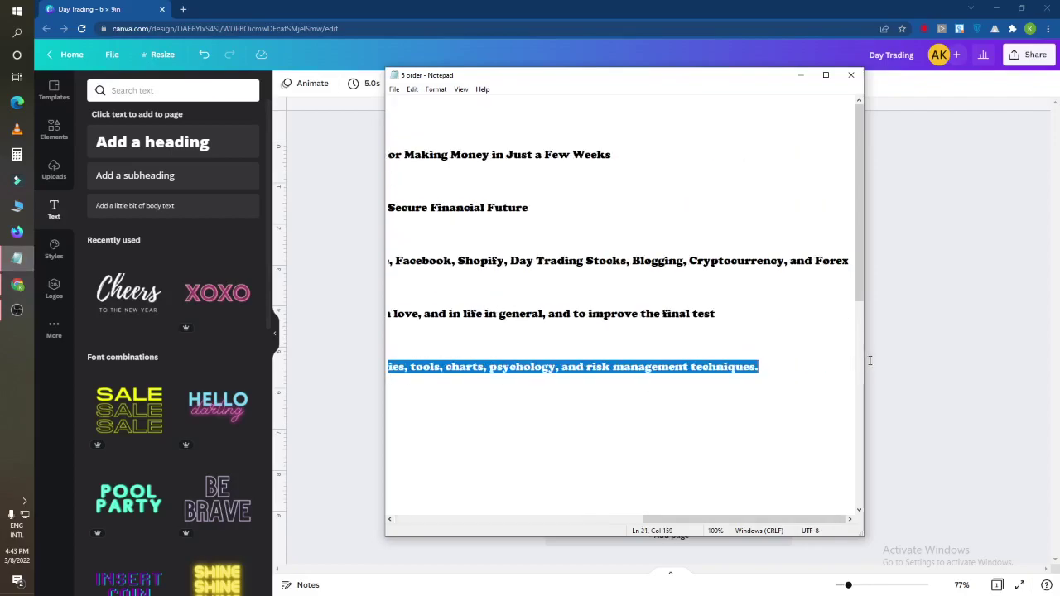
click(770, 367)
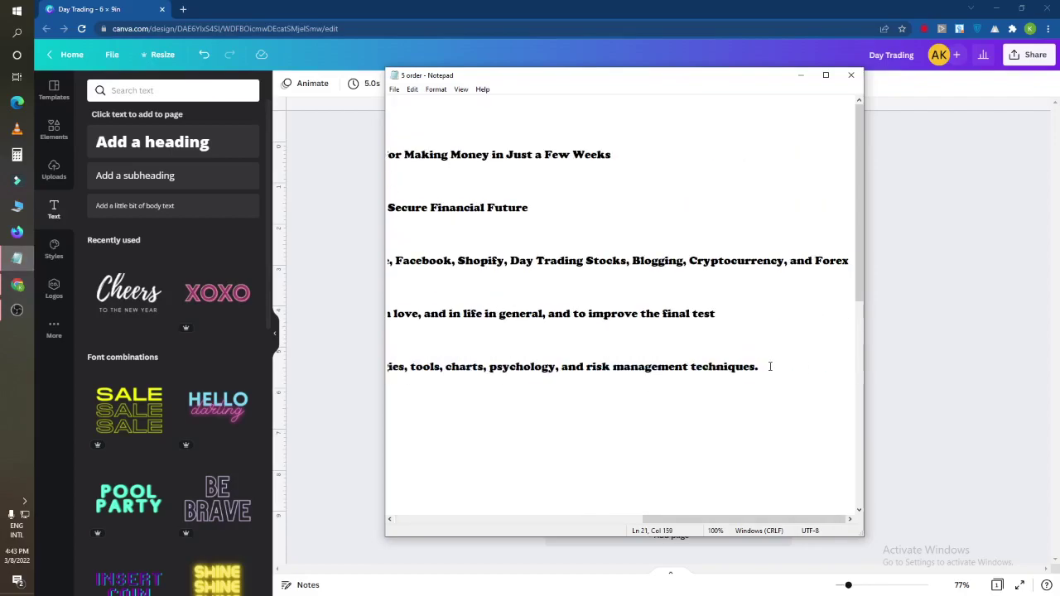
key(BackSpace)
drag(770, 367, 324, 362)
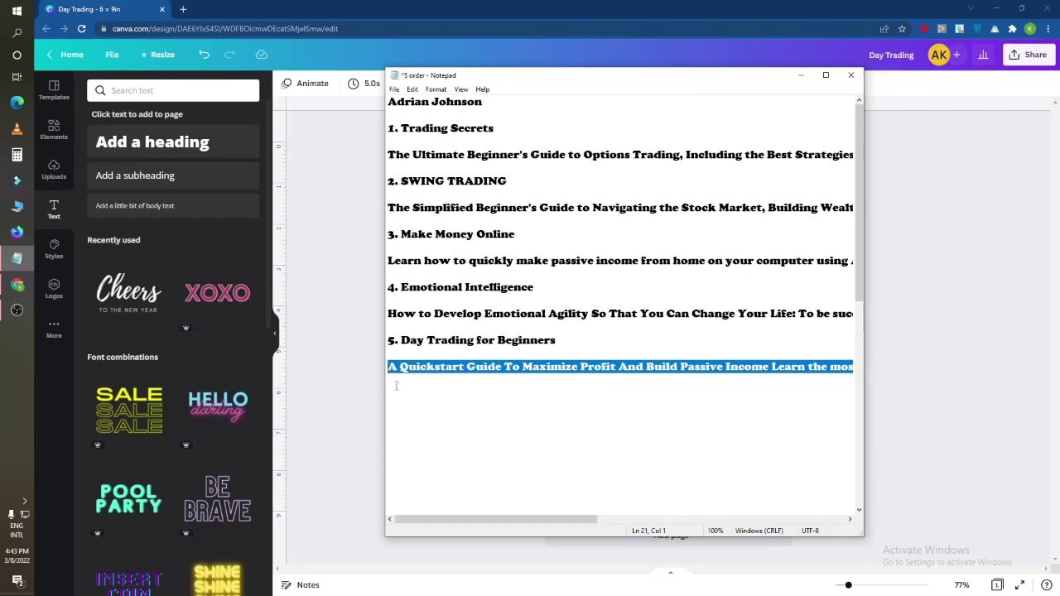
key(alt+Tab)
- Add a heading containing the pasted book description and widen its box
click(180, 138)
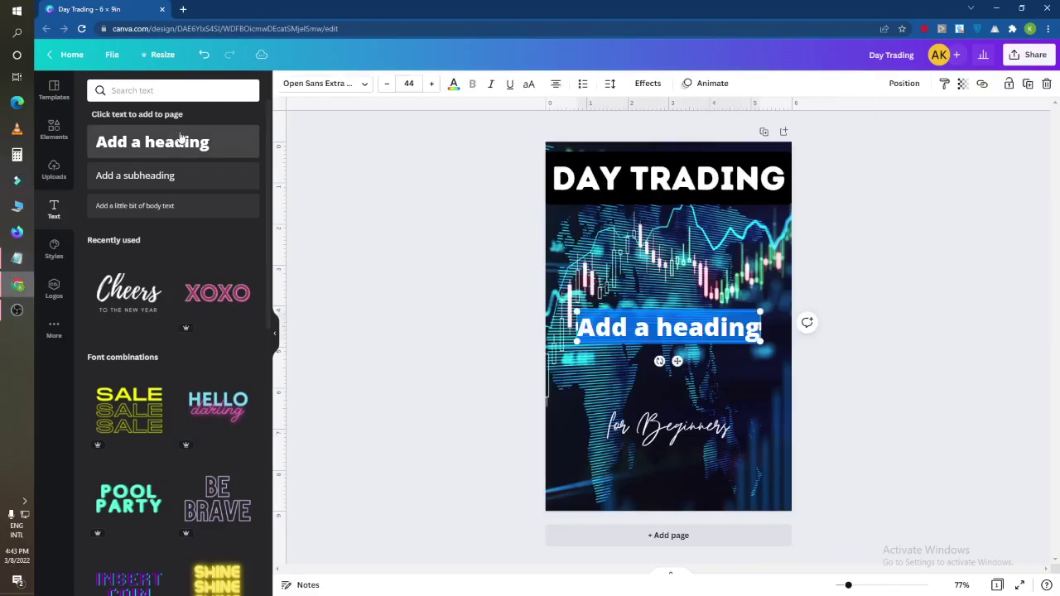
key(ctrl+v)
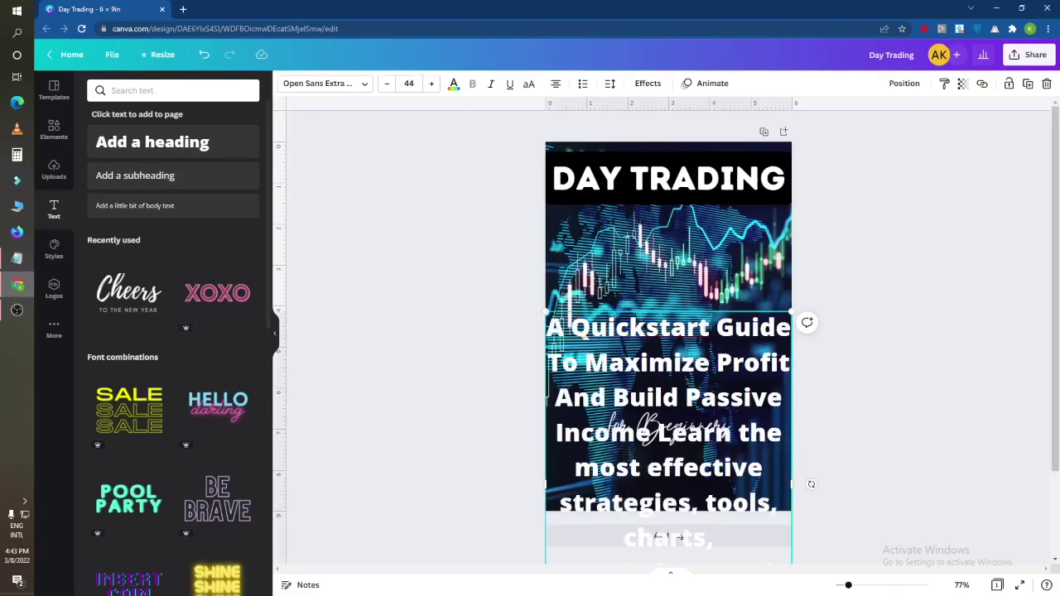
drag(792, 485, 1041, 484)
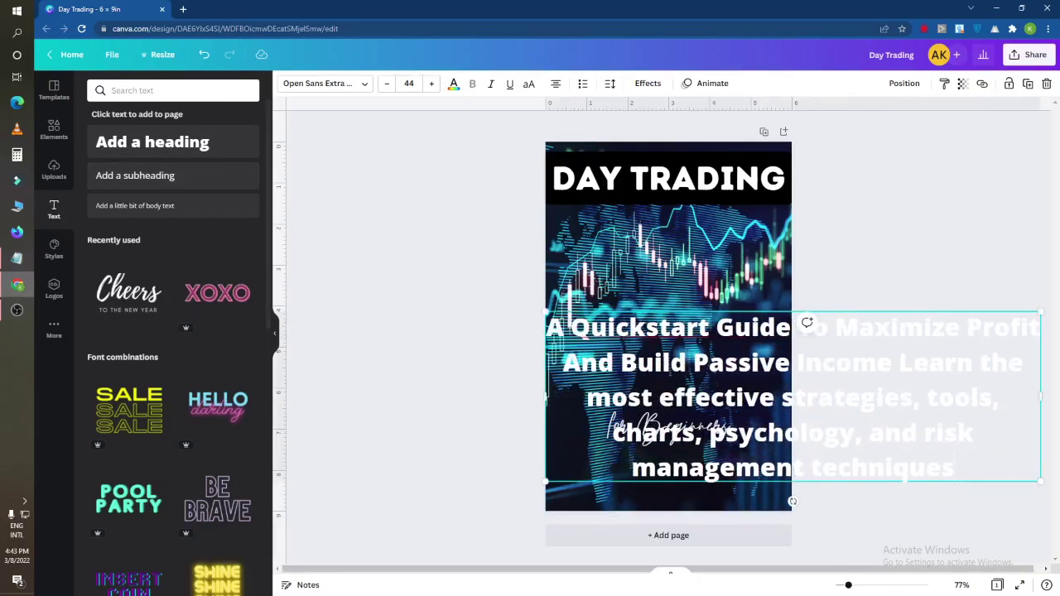
drag(957, 468, 783, 398)
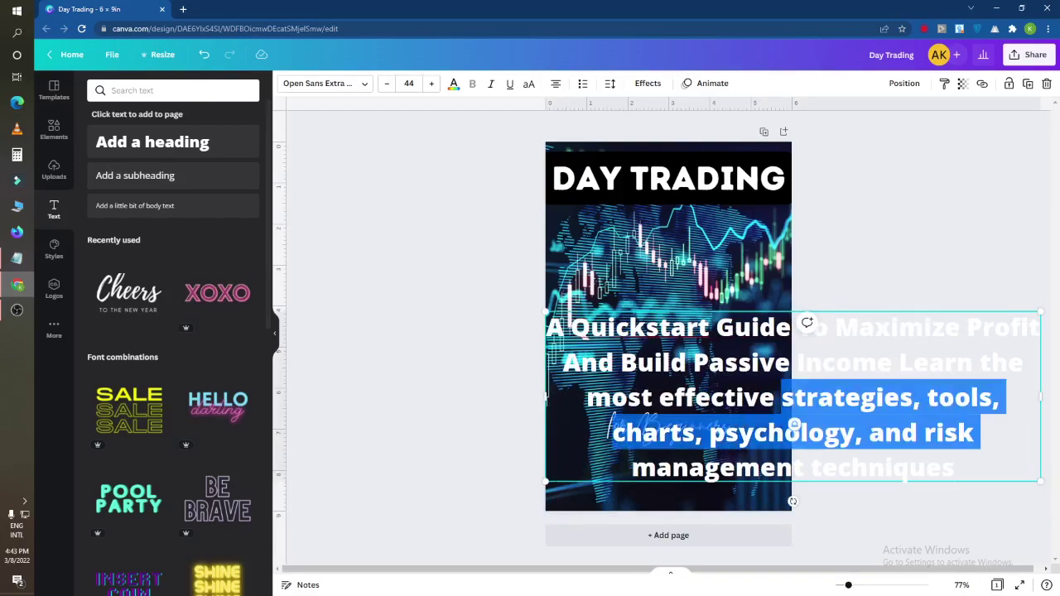
click(456, 396)
click(671, 416)
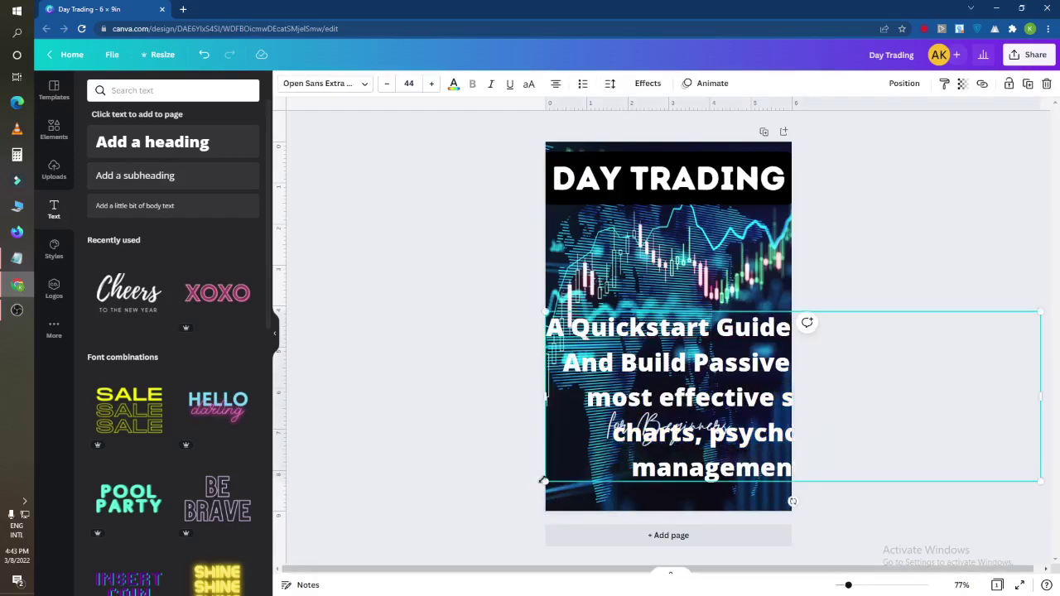
- Shrink the description to a small centred three-line block beneath 'for Beginners'
drag(543, 481, 710, 425)
drag(748, 355, 477, 398)
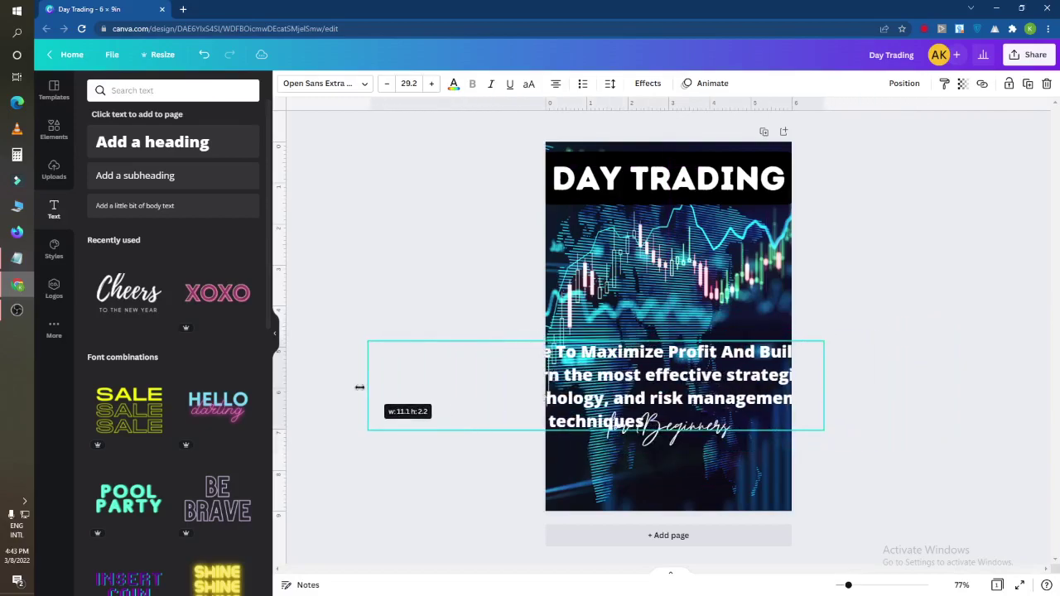
drag(359, 387, 313, 387)
drag(824, 405, 722, 388)
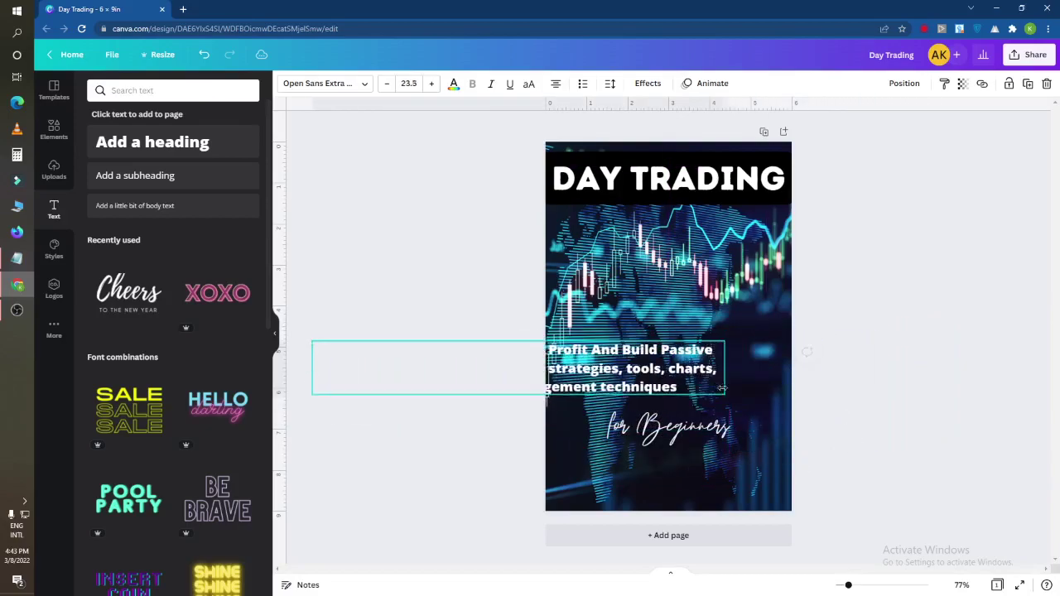
mouse_move(478, 402)
mouse_down()
mouse_move(499, 443)
mouse_move(550, 414)
mouse_up()
drag(656, 393, 658, 455)
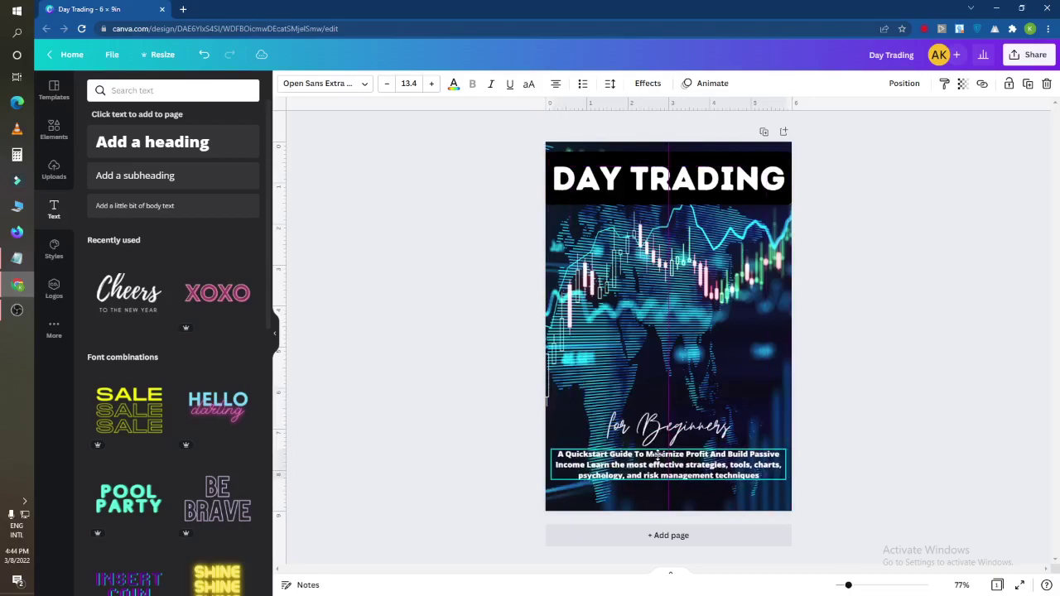
click(514, 432)
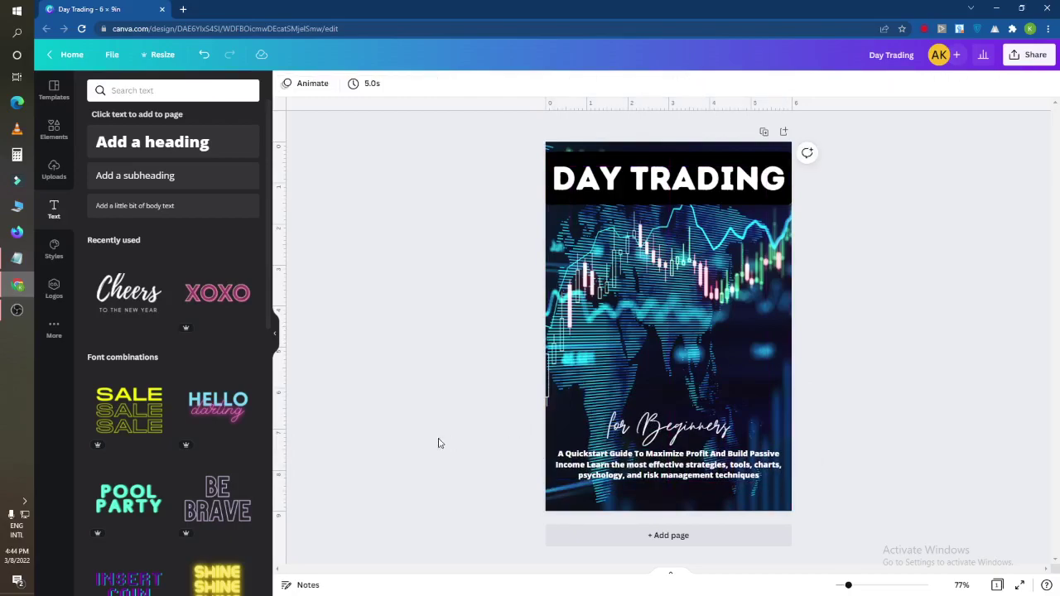
click(615, 191)
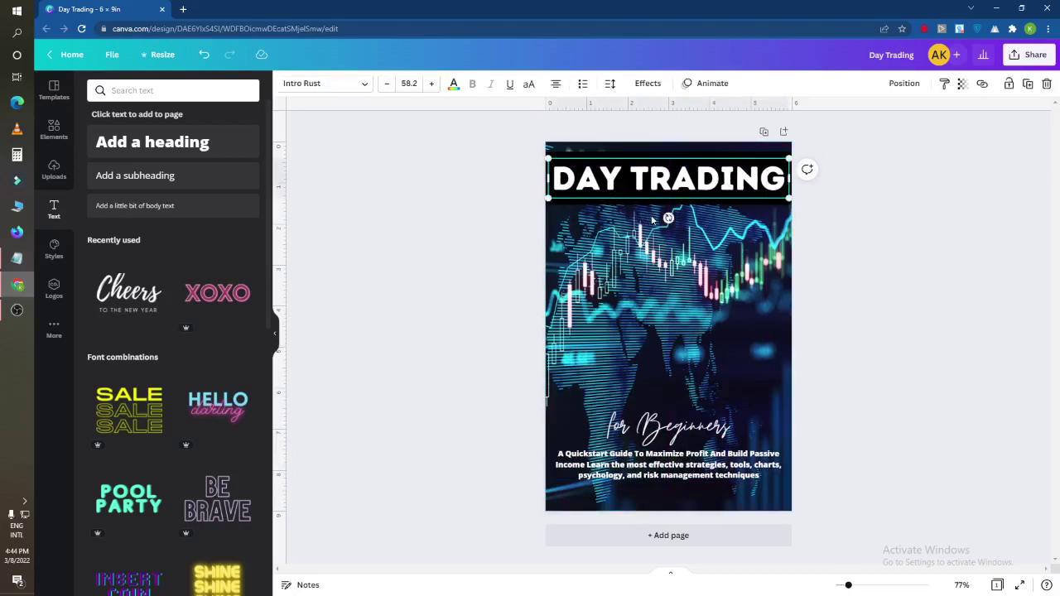
click(395, 316)
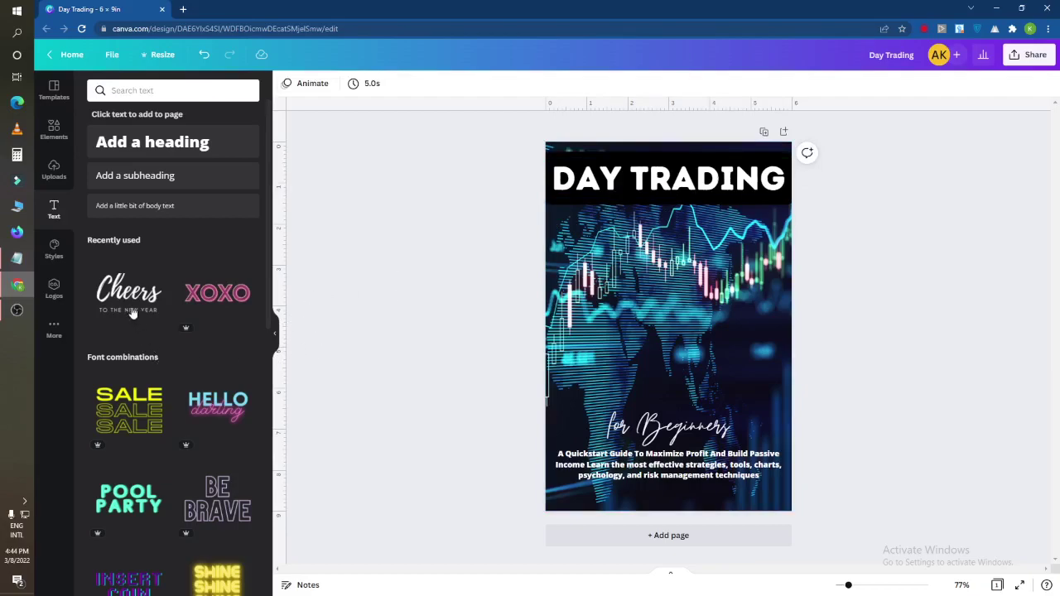
- Add a heading with the author name copied from the notes and move it to the cover bottom
click(138, 145)
click(17, 259)
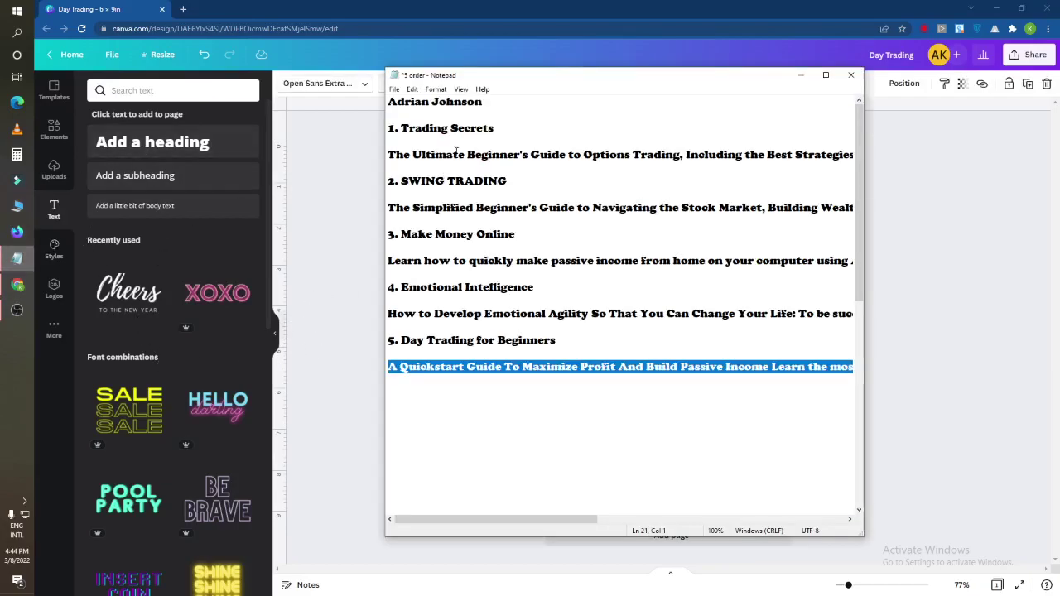
drag(483, 101, 382, 104)
key(ctrl+c)
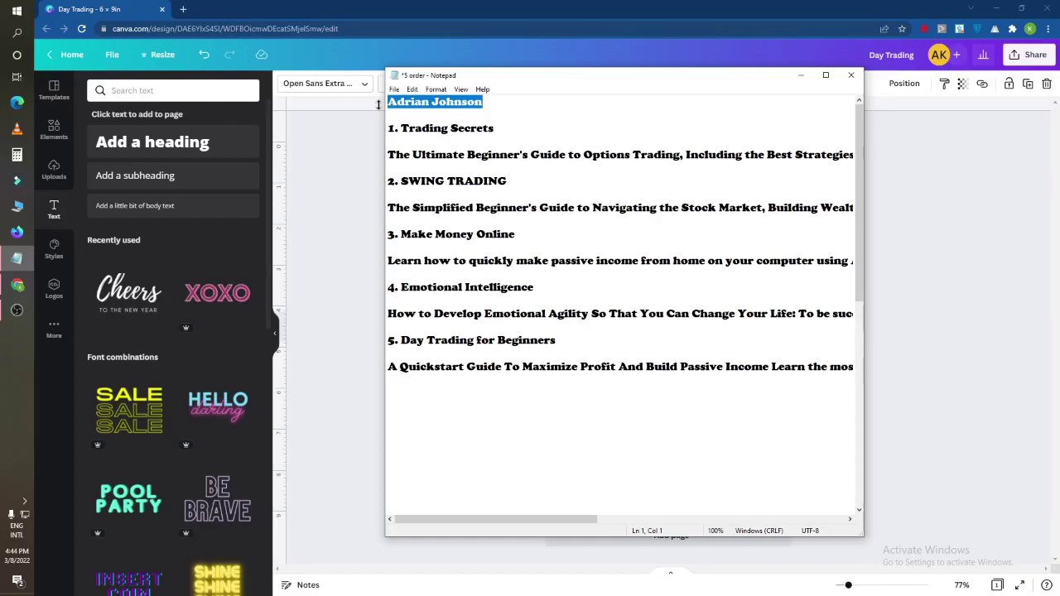
key(alt+Tab)
drag(760, 328, 577, 328)
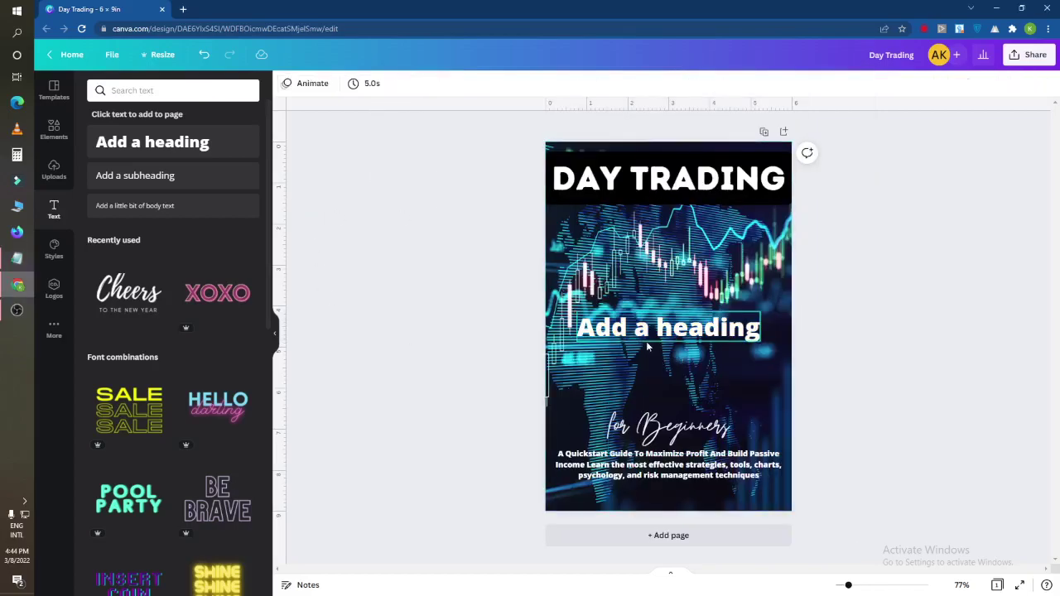
key(ctrl+v)
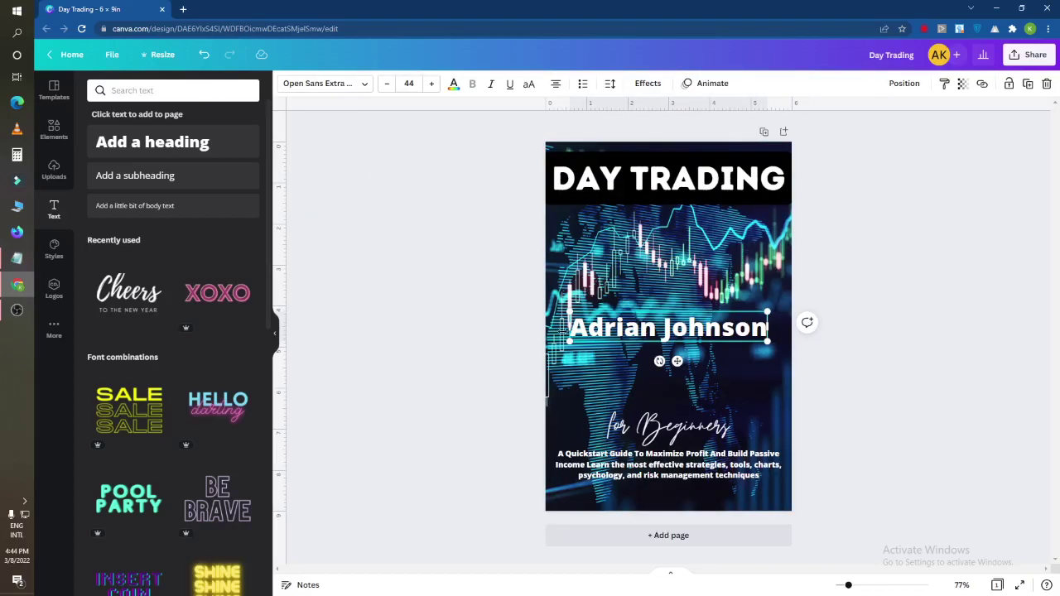
click(497, 335)
mouse_move(669, 327)
mouse_down()
mouse_move(670, 496)
mouse_move(662, 492)
mouse_up()
- Move 'for Beginners' and the description text up to tighten the spacing
click(489, 447)
mouse_move(698, 429)
mouse_down()
mouse_move(698, 394)
mouse_move(697, 409)
mouse_up()
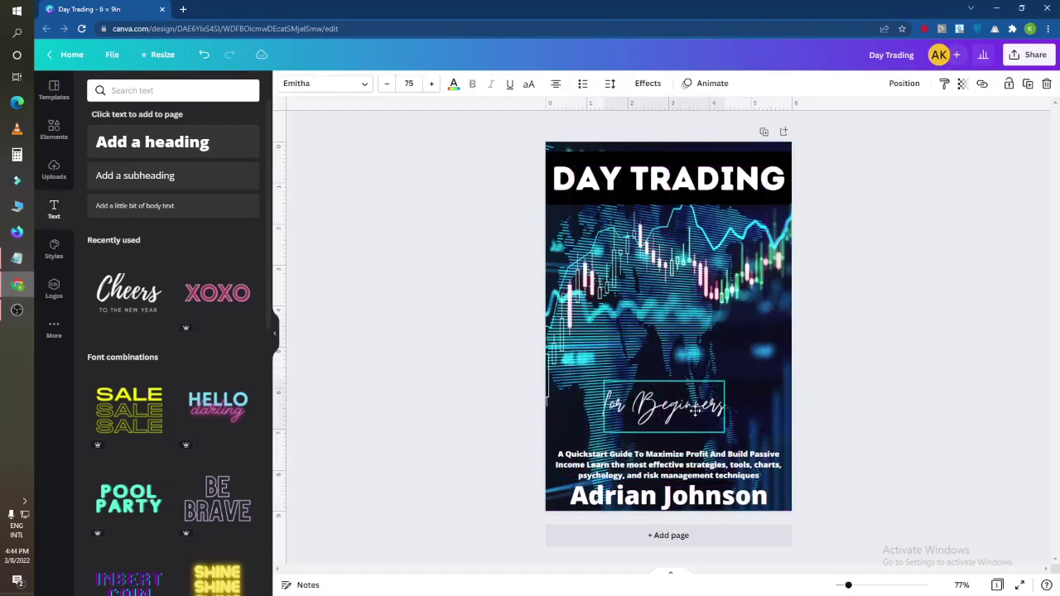
click(474, 397)
drag(662, 454, 659, 439)
click(508, 459)
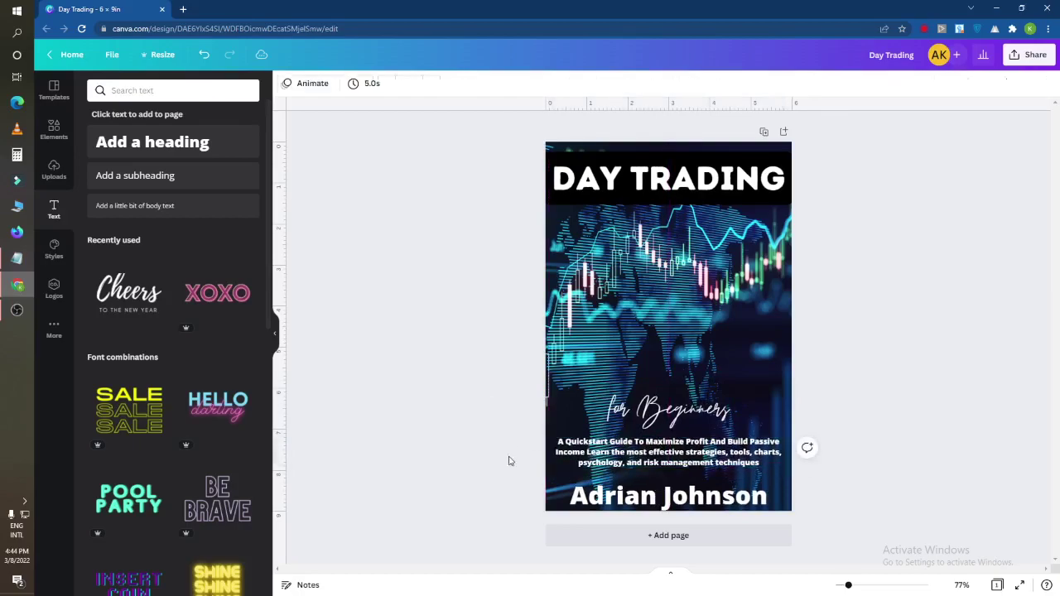
- Set the author name font to Hey Gotcha! and fine-tune its position at the bottom
click(639, 487)
drag(639, 487, 639, 479)
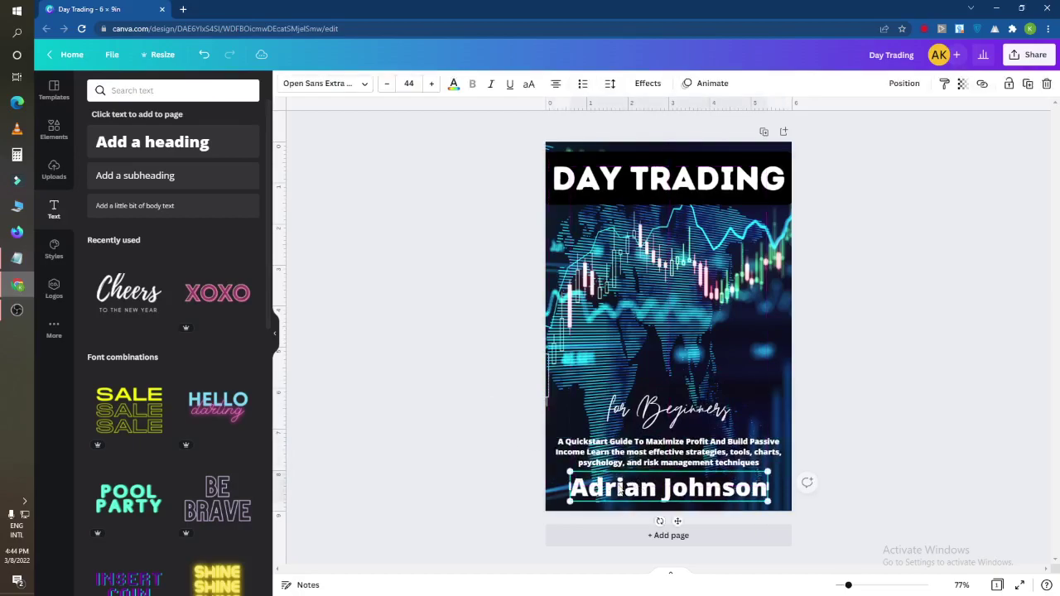
click(362, 83)
click(111, 348)
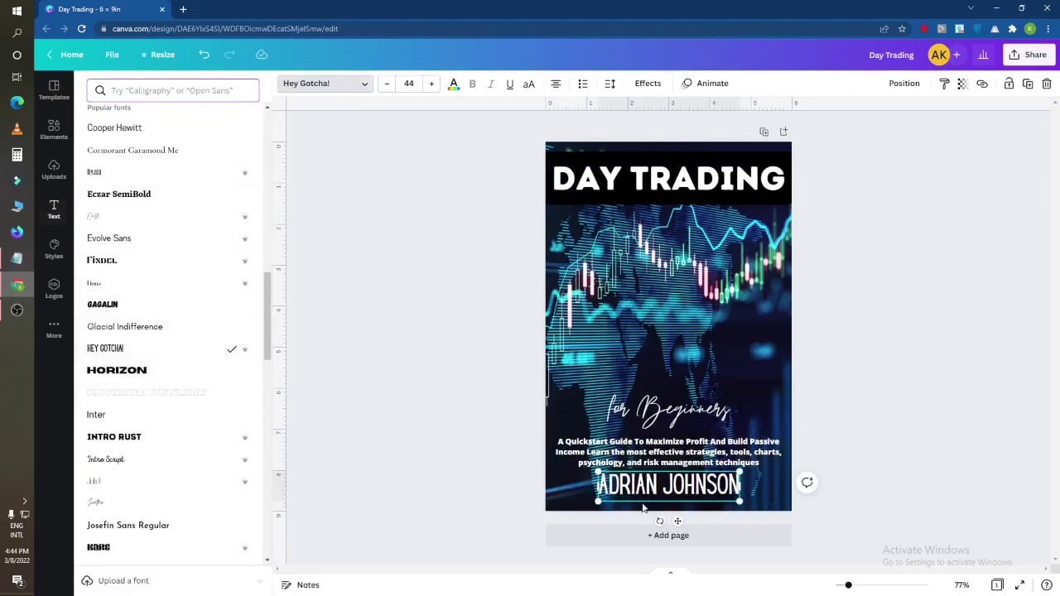
drag(658, 496, 658, 501)
click(394, 408)
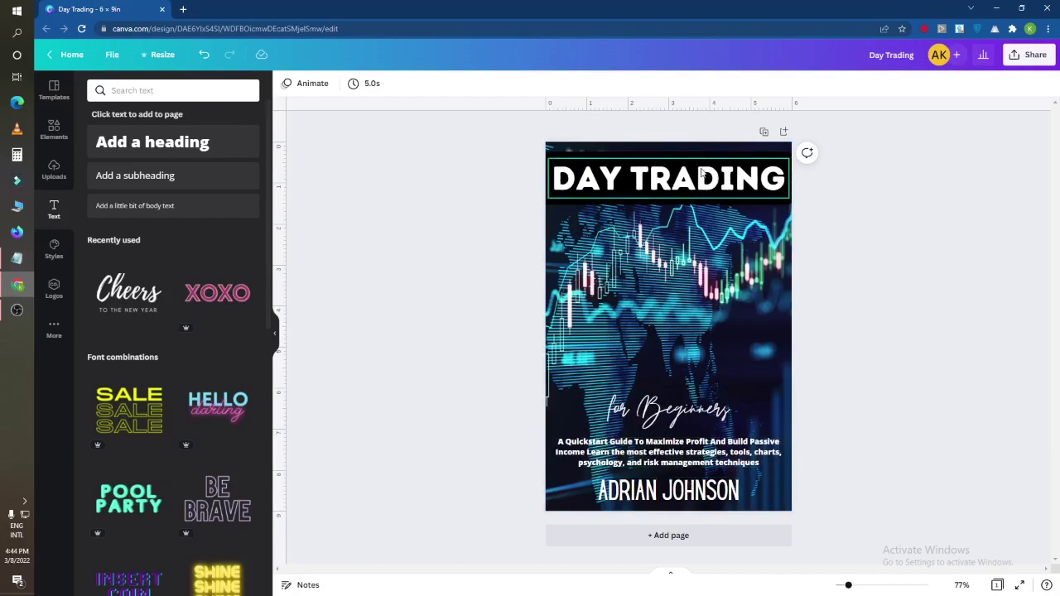
- Make the 'for Beginners' script yellow
click(661, 423)
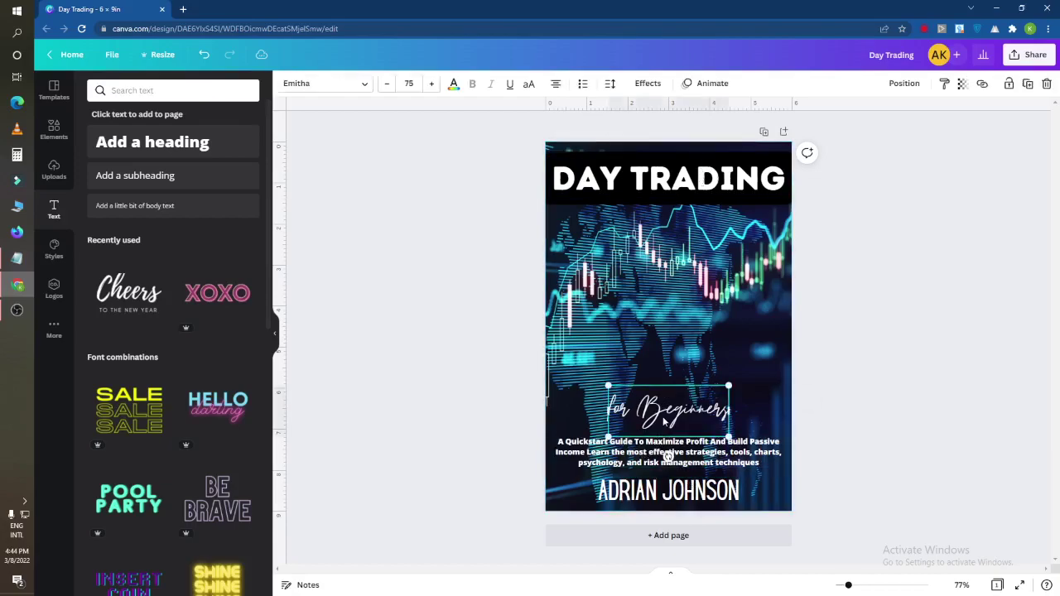
click(454, 86)
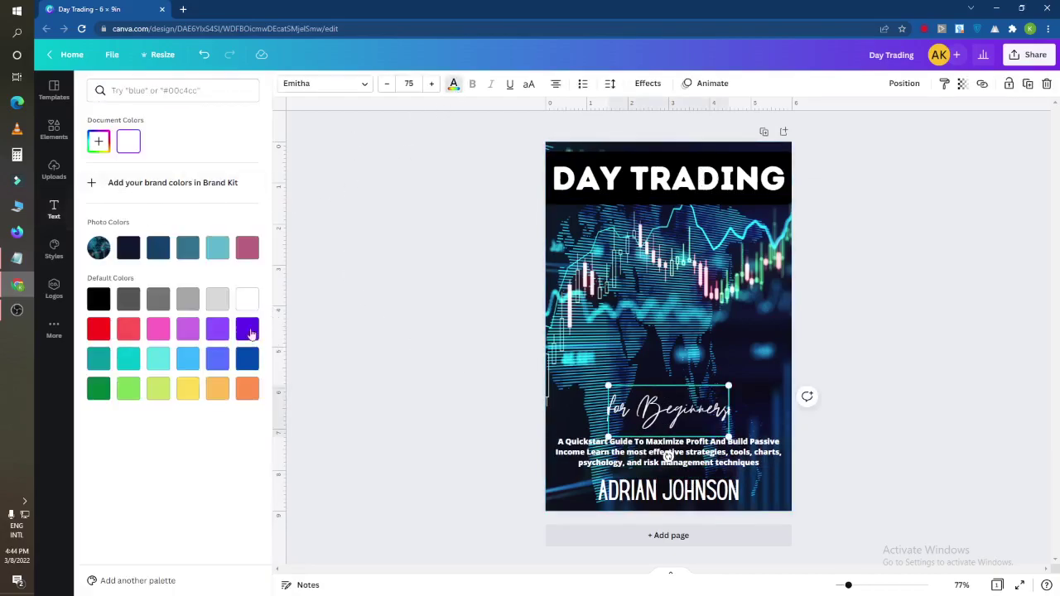
click(189, 391)
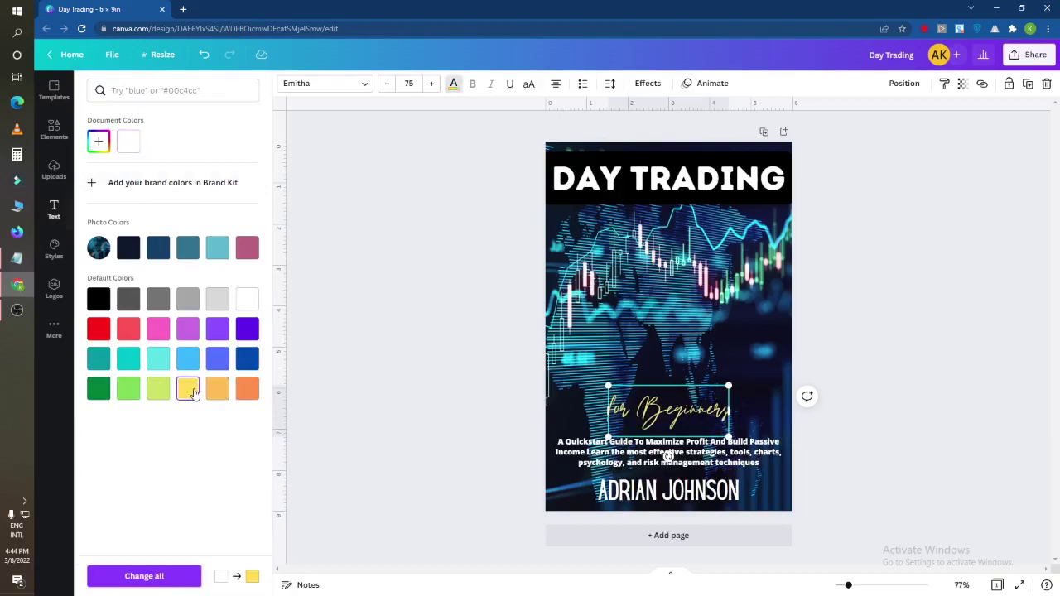
click(413, 381)
- Try coral and pink for the description subtitle, then settle on white
click(696, 447)
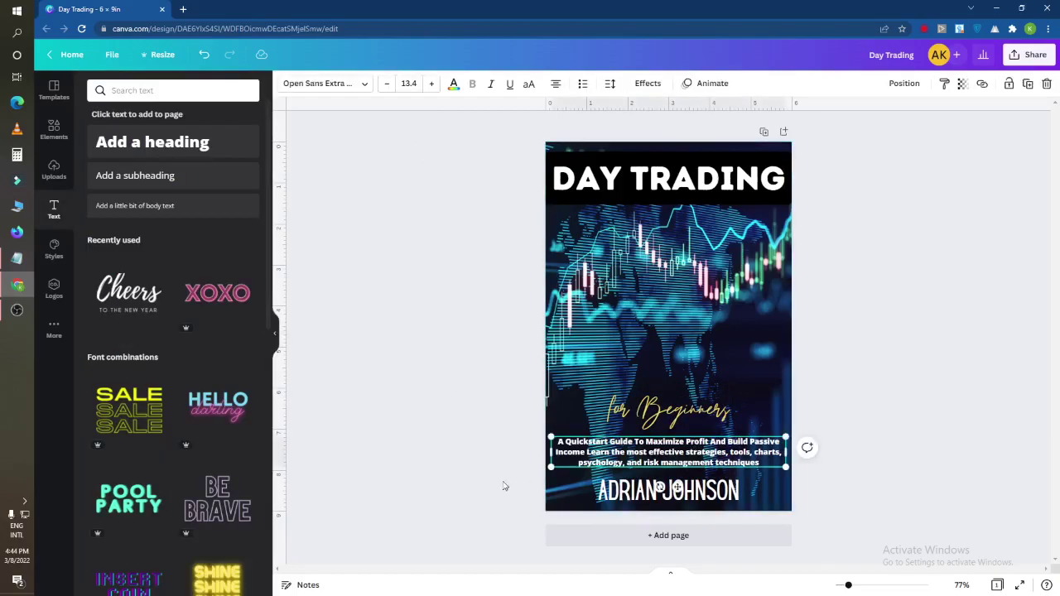
click(454, 86)
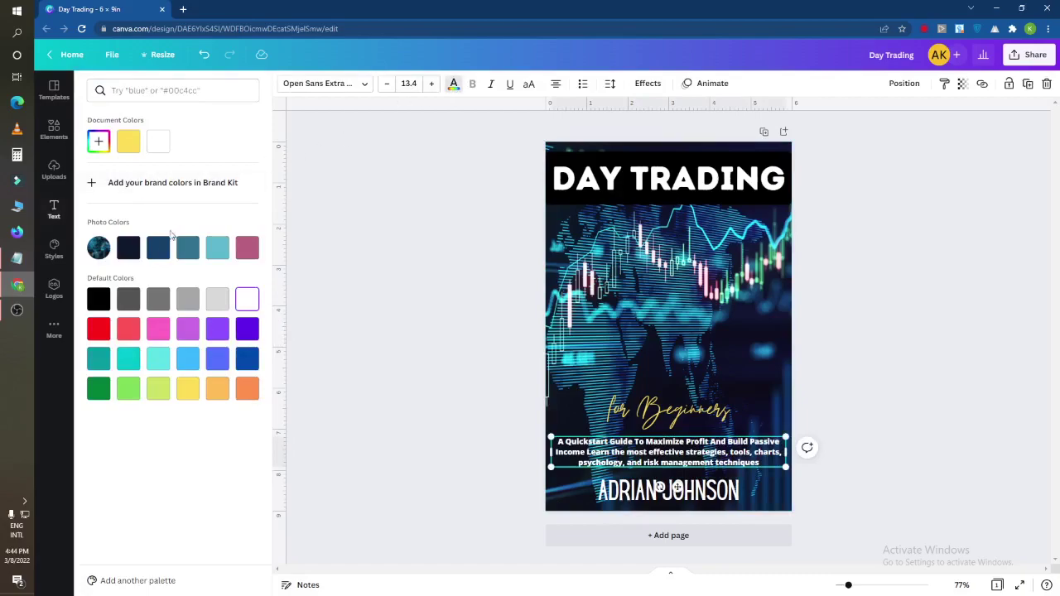
click(129, 329)
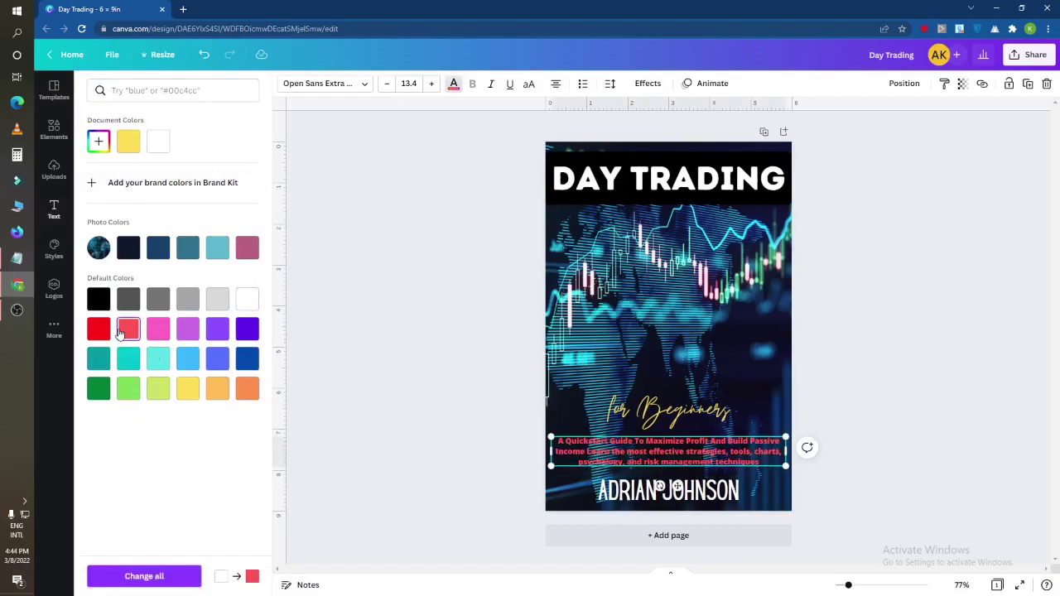
click(160, 335)
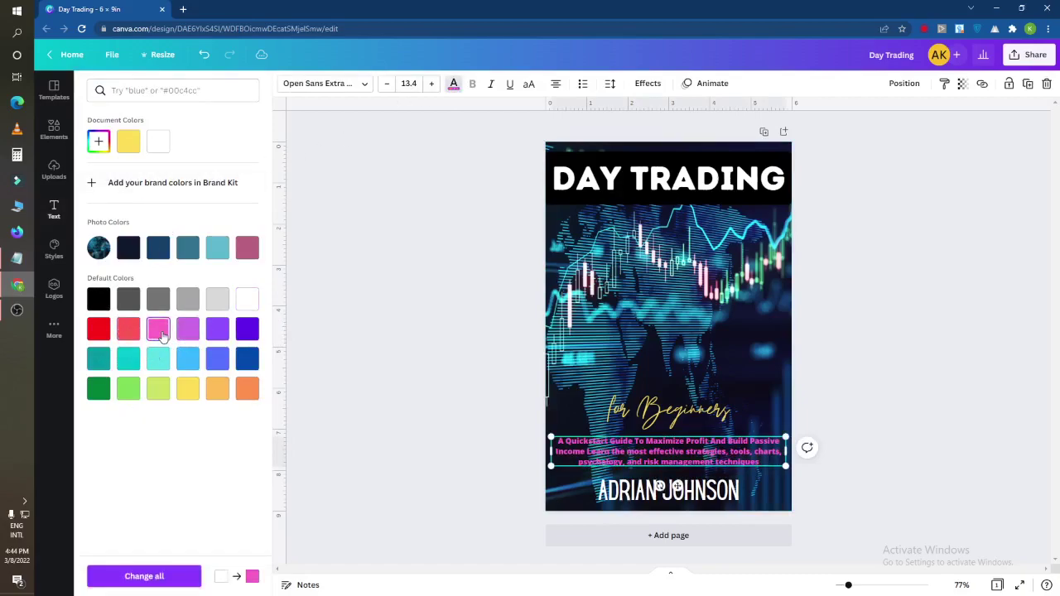
click(247, 299)
click(341, 307)
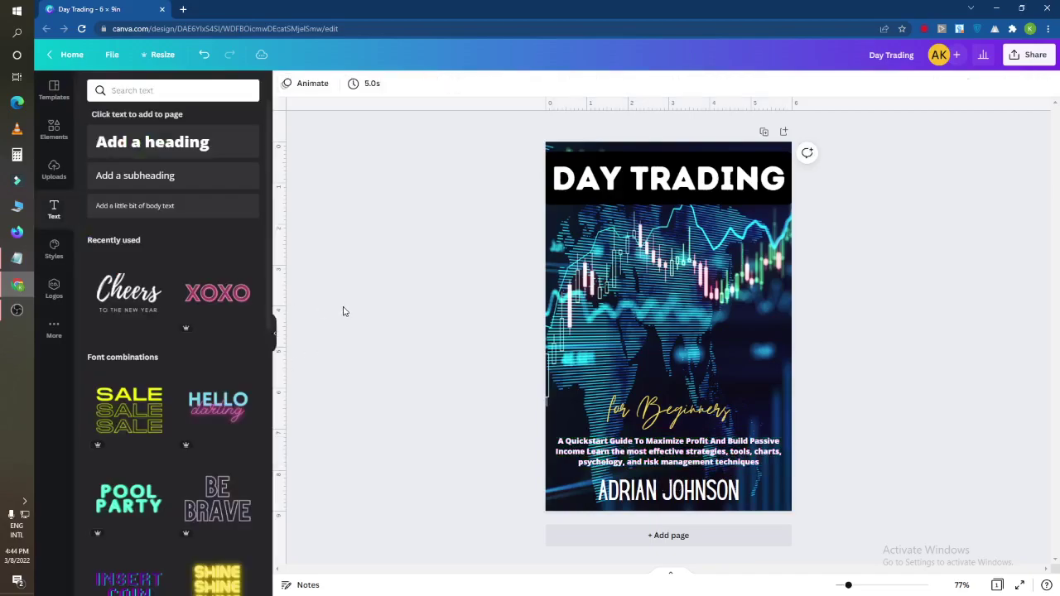
click(664, 489)
- Move the DAY TRADING title band slightly lower on the cover
click(476, 446)
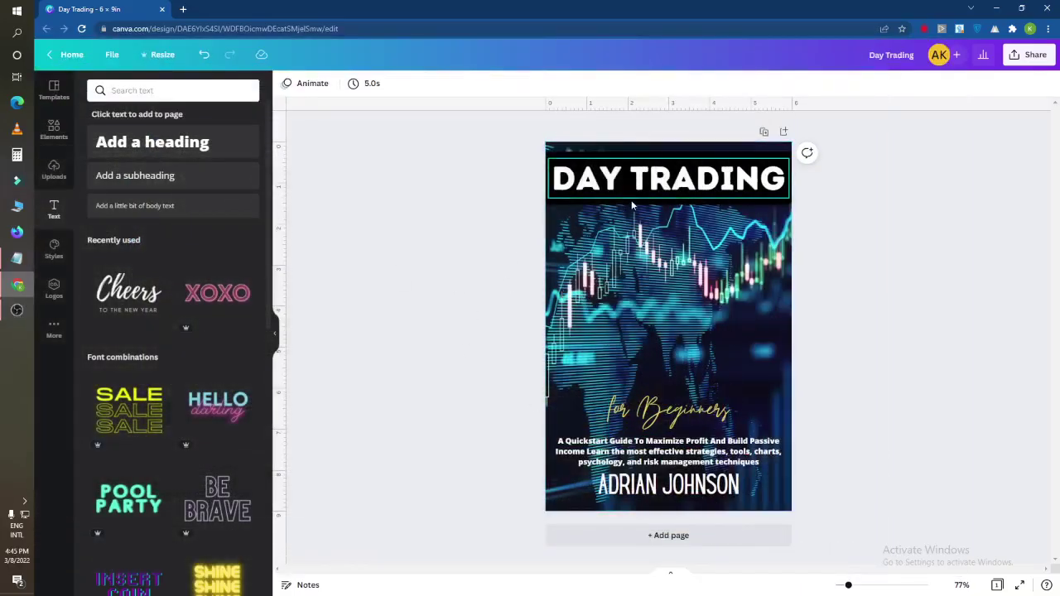
click(644, 183)
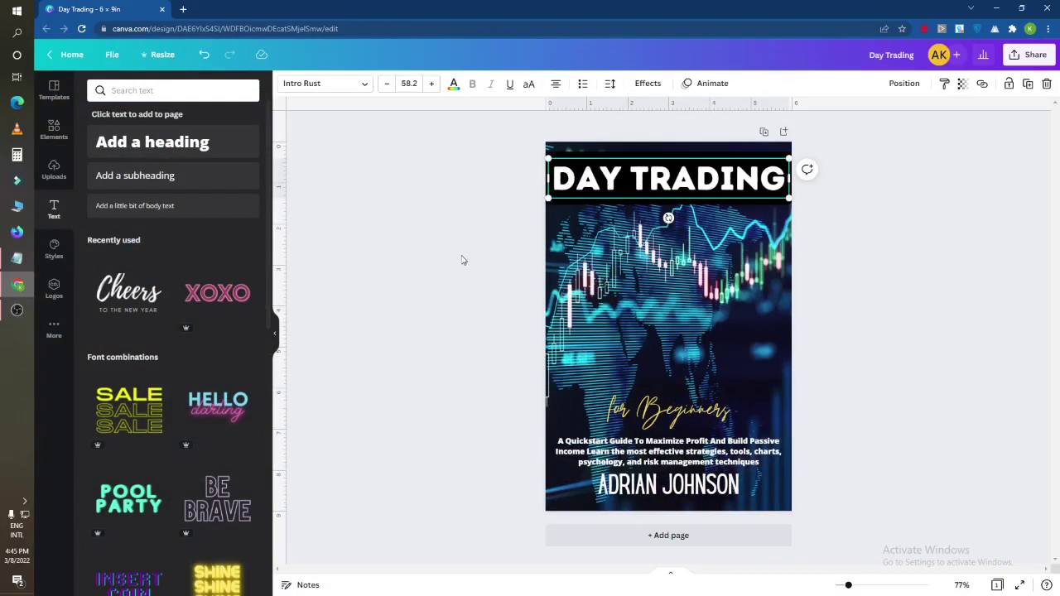
click(489, 240)
drag(620, 184, 619, 198)
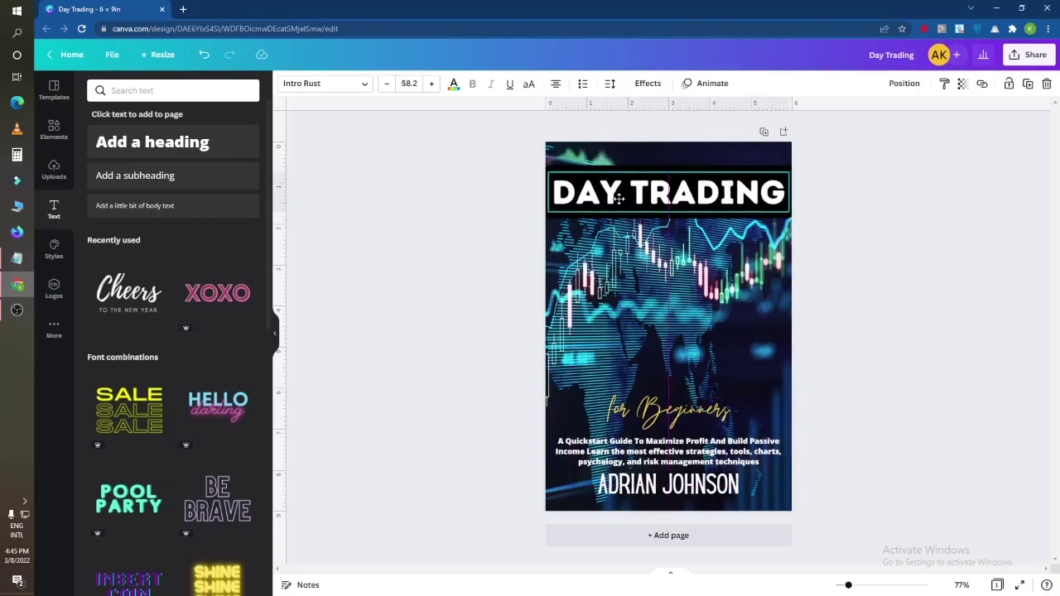
click(461, 202)
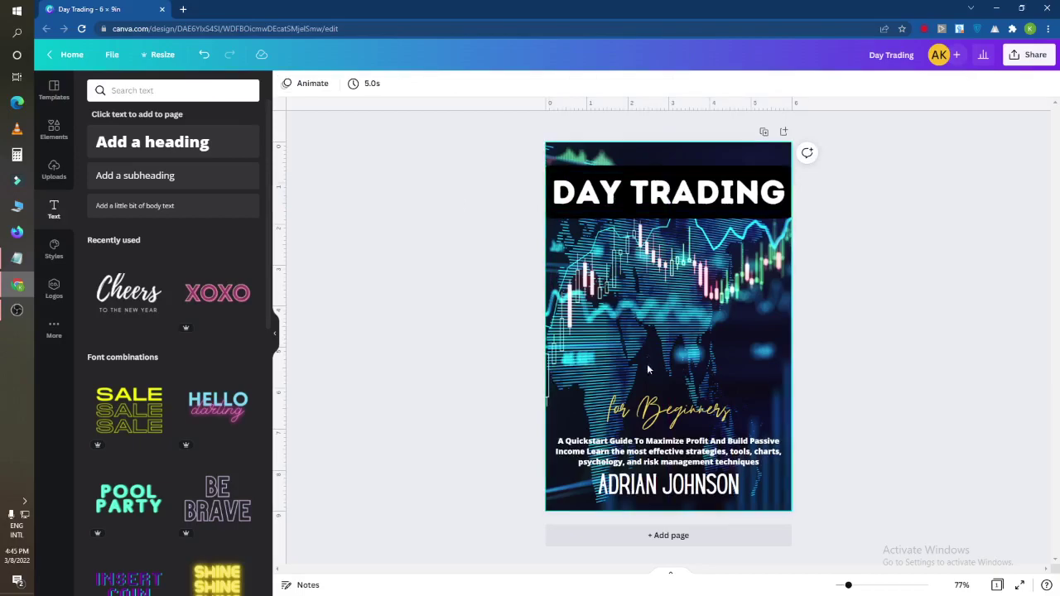
- Enlarge the yellow 'for Beginners' script by dragging its corner handle
click(662, 414)
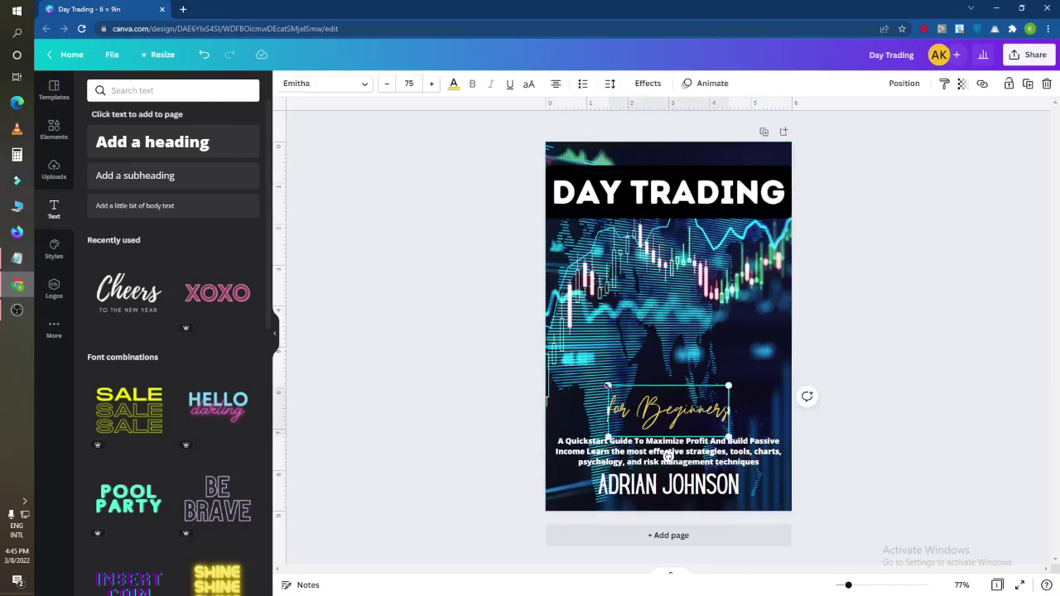
drag(607, 385, 595, 379)
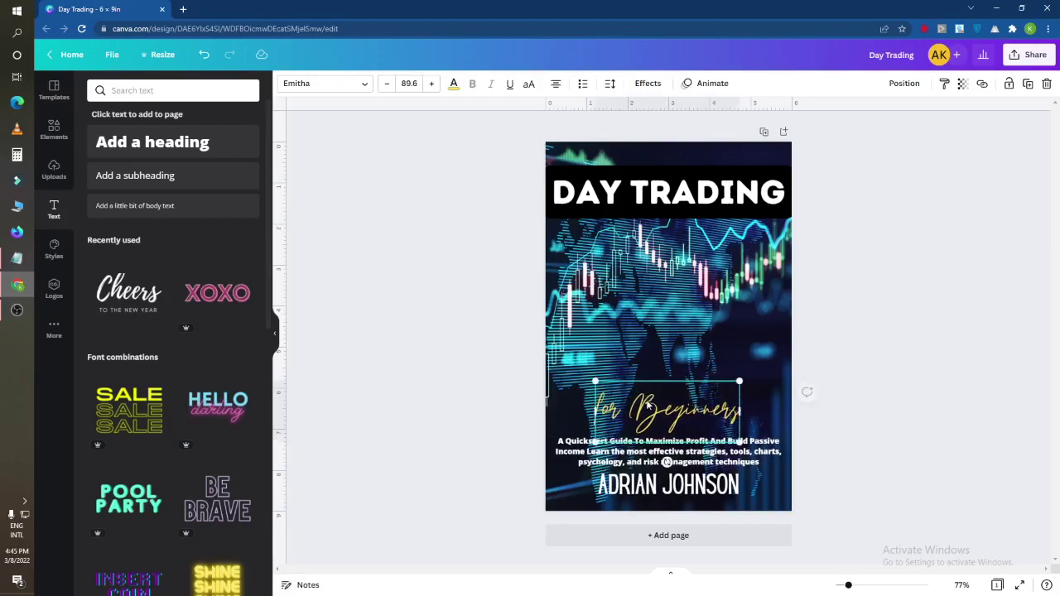
click(895, 389)
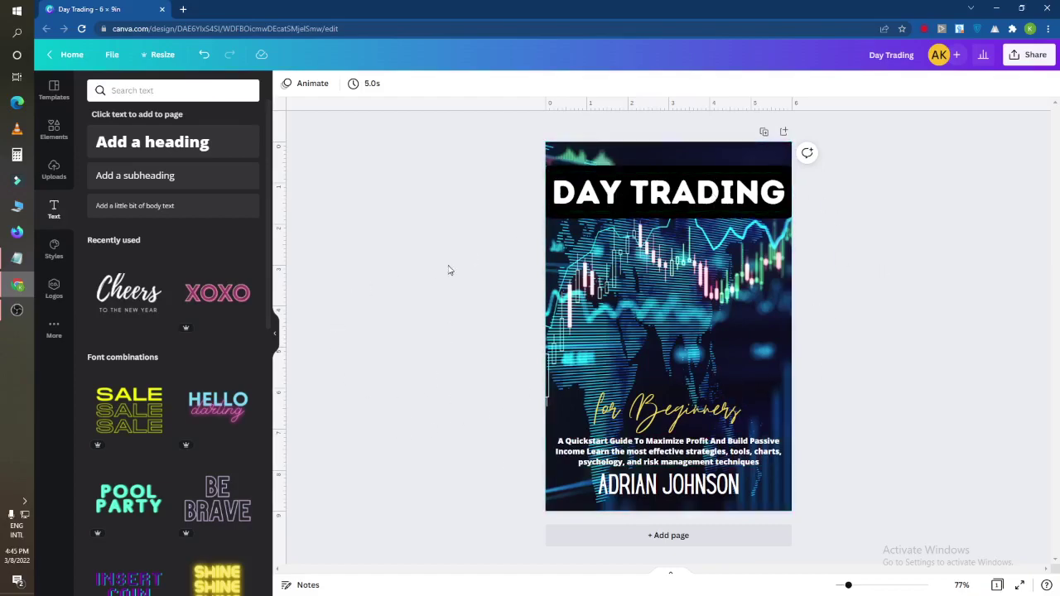
- Set the existing collaborator's access to Can edit in the Share options
mouse_move(487, 154)
mouse_down()
mouse_move(855, 516)
mouse_move(455, 193)
mouse_move(454, 152)
mouse_up()
click(906, 519)
click(405, 182)
click(957, 54)
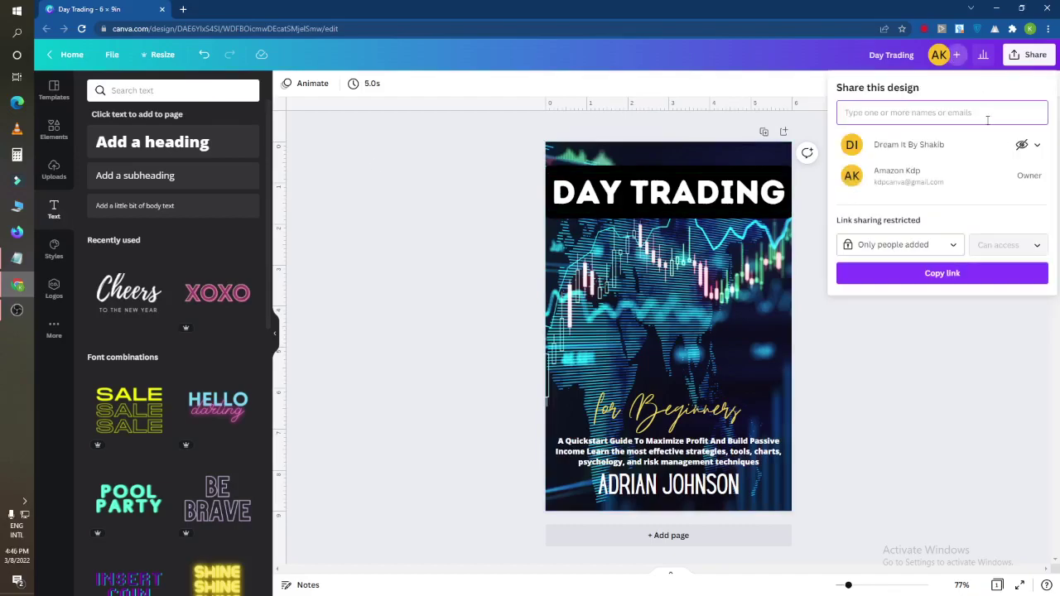
click(1023, 147)
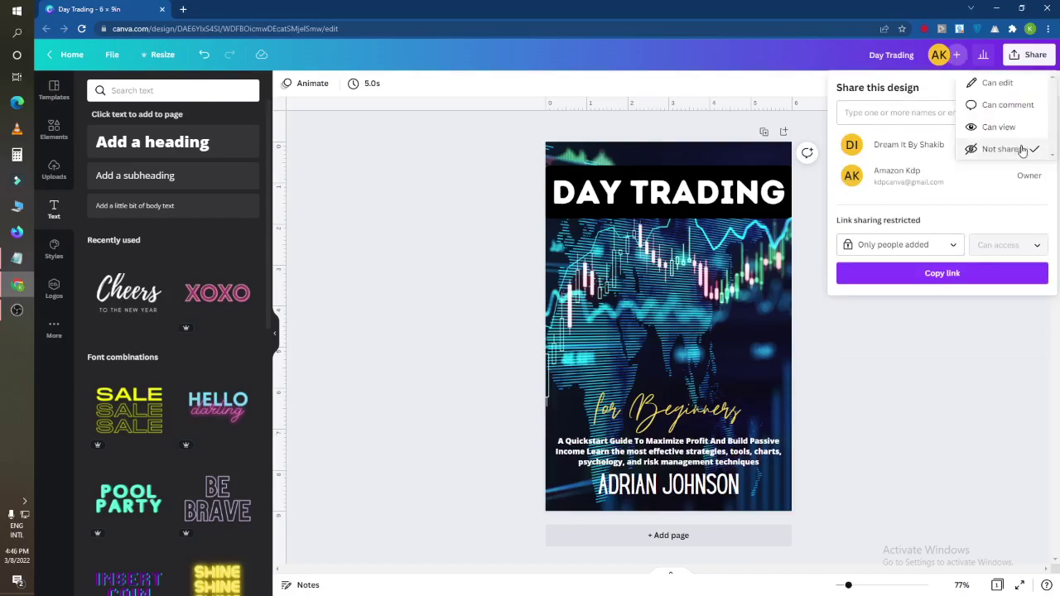
click(1018, 84)
click(949, 310)
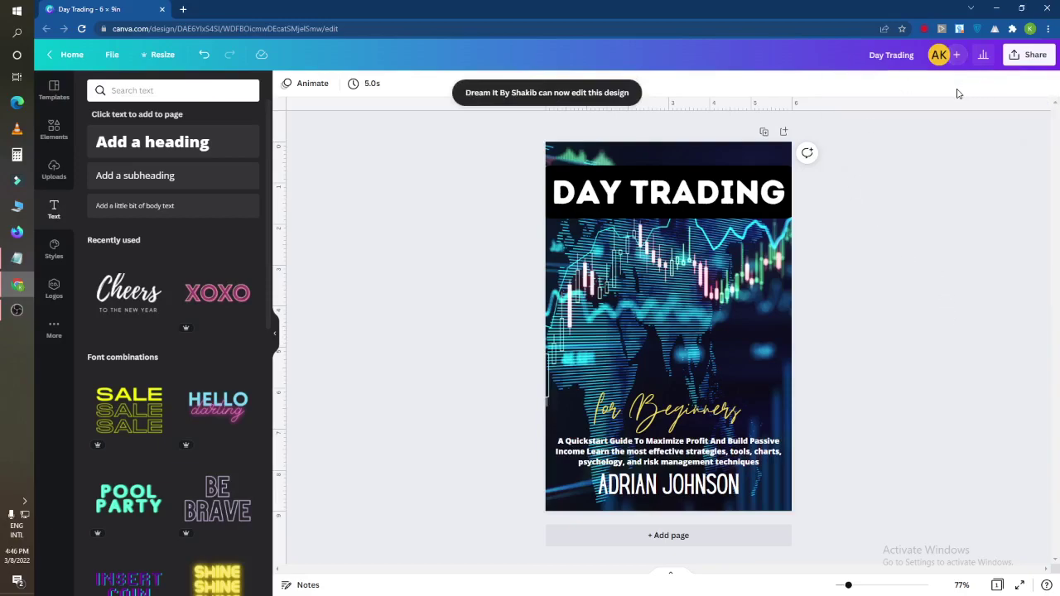
- Keep link access restricted to Only people added
click(957, 55)
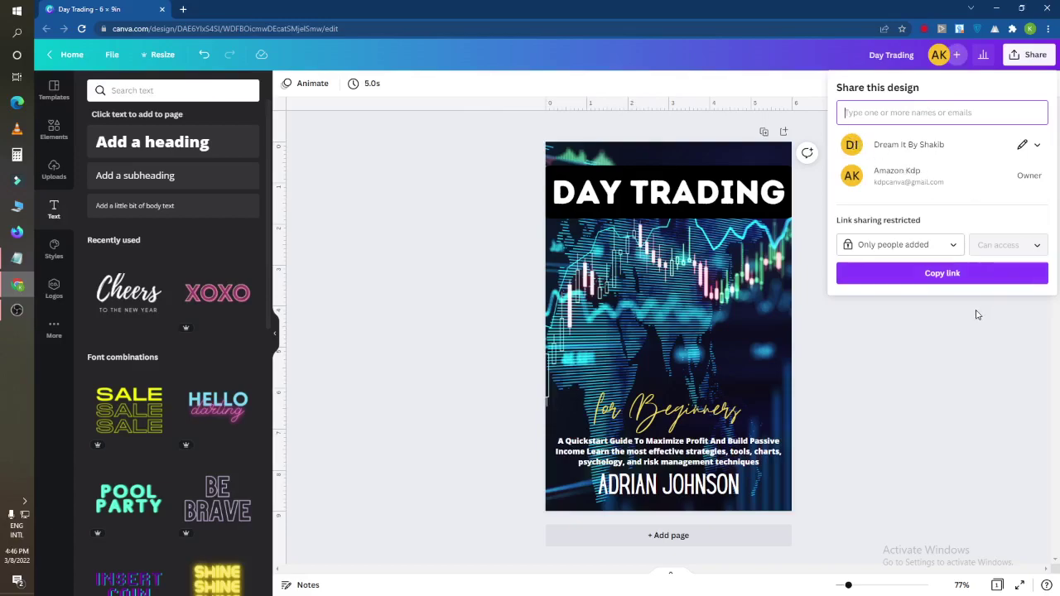
click(917, 247)
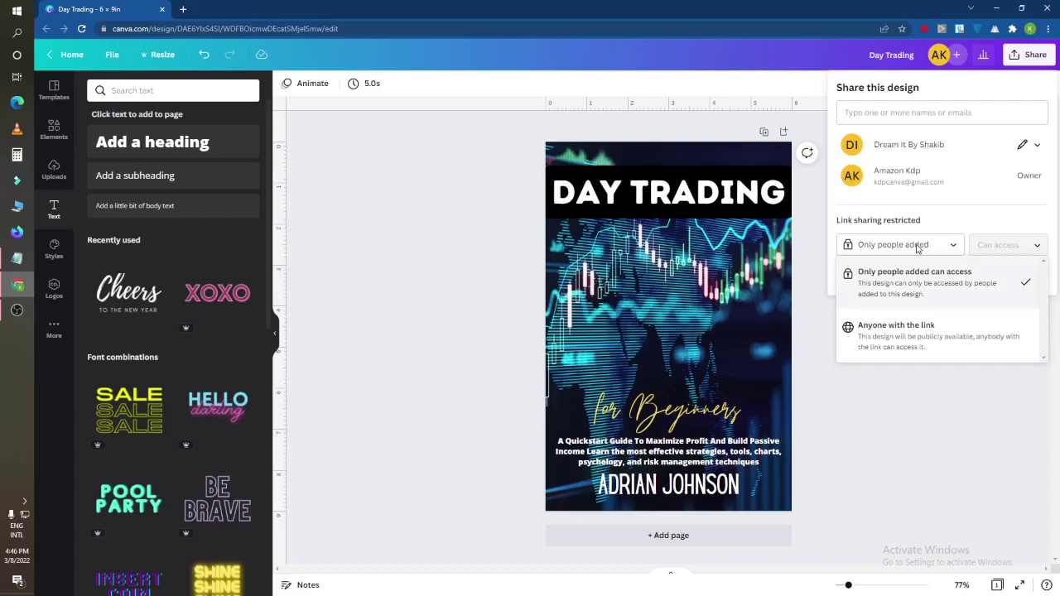
click(966, 431)
click(963, 391)
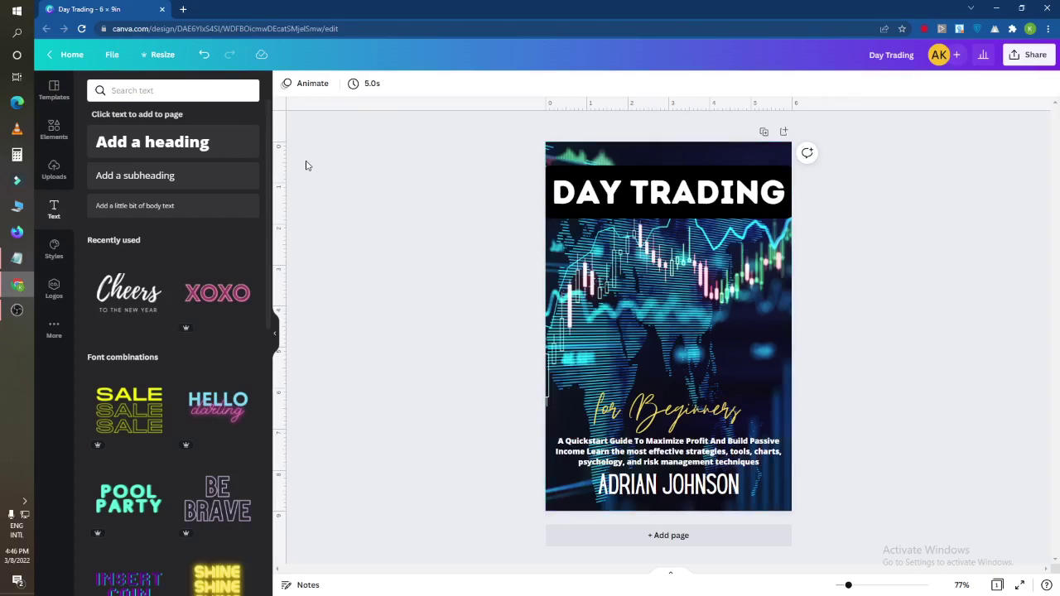
- Download the cover as a JPG with size 3 and quality 100
click(985, 55)
click(984, 55)
click(1034, 58)
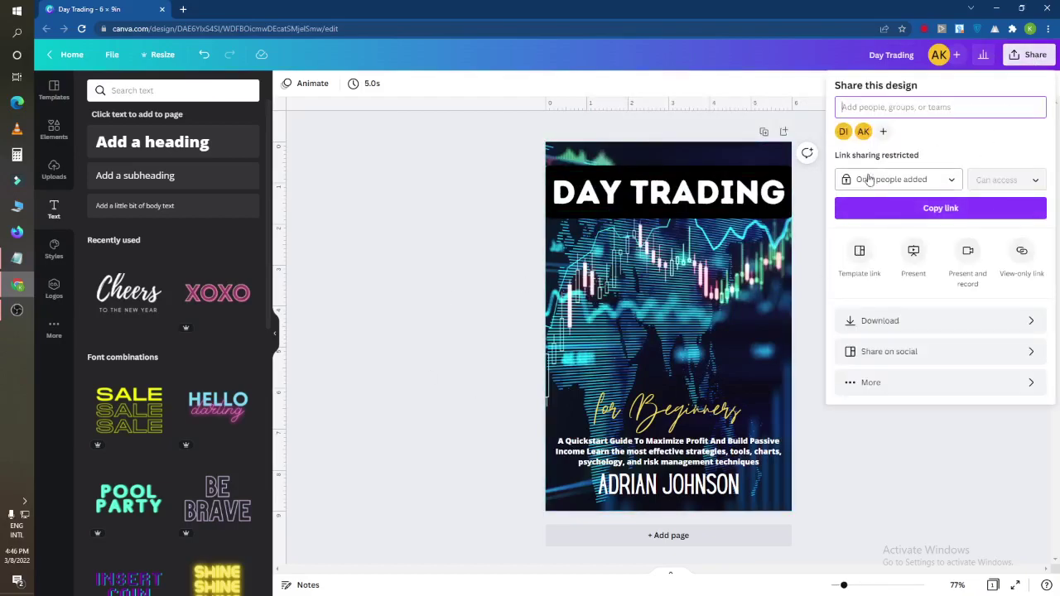
click(879, 321)
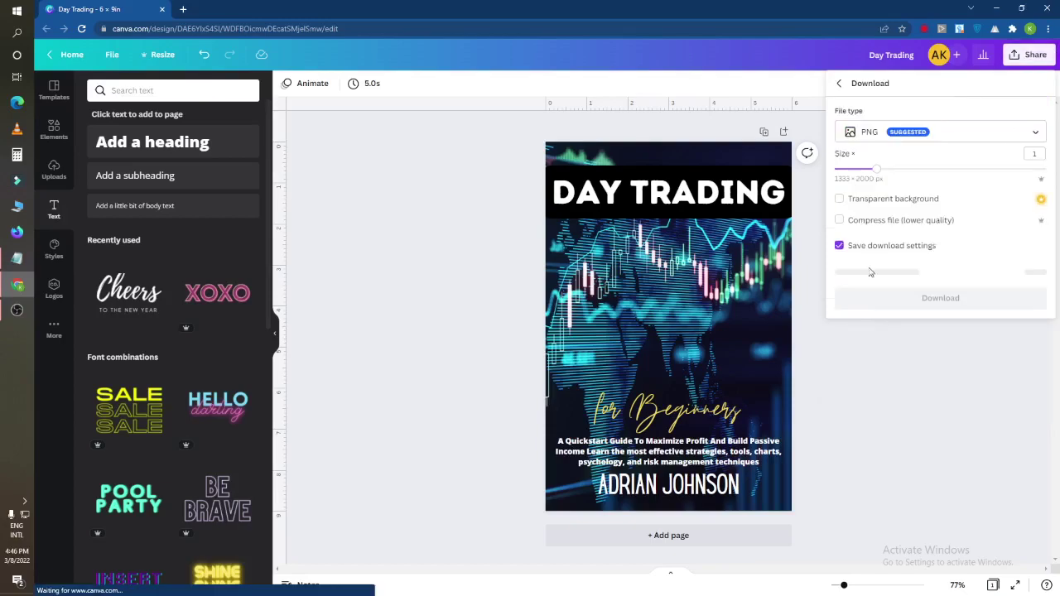
click(897, 133)
click(923, 166)
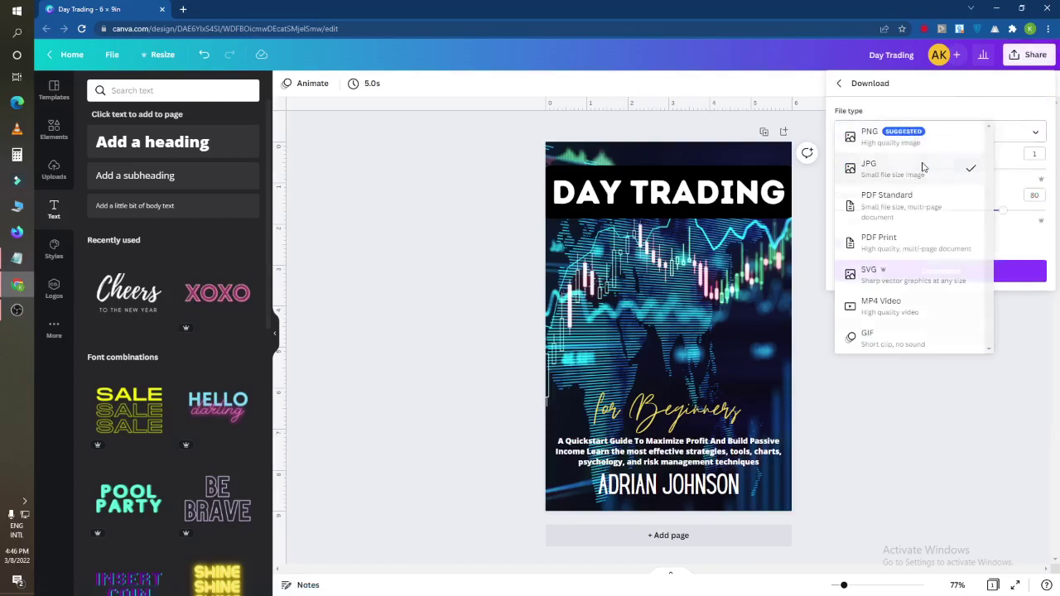
drag(877, 169, 1045, 169)
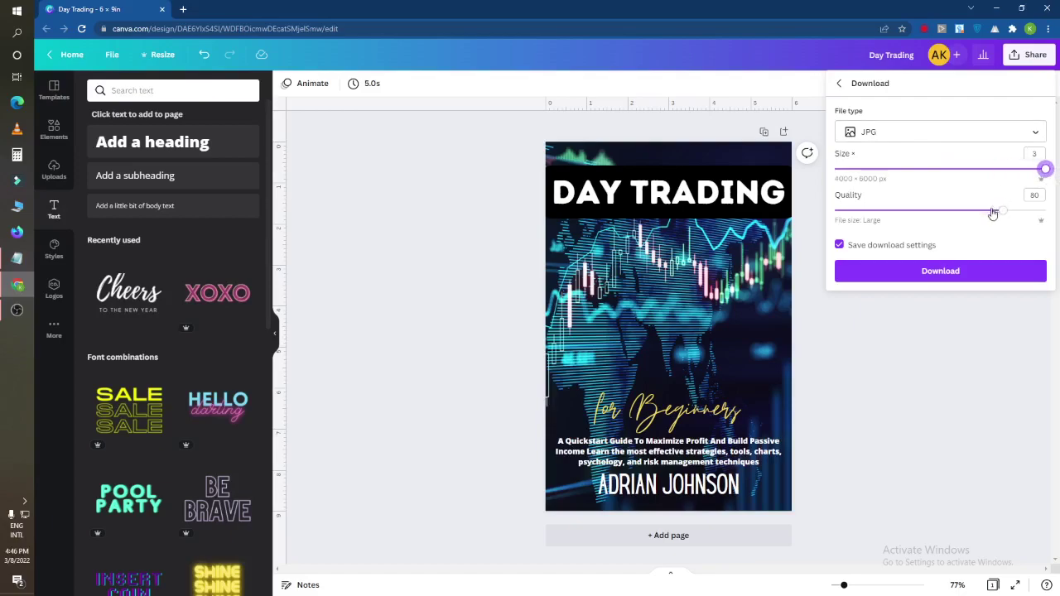
drag(1004, 211, 1046, 211)
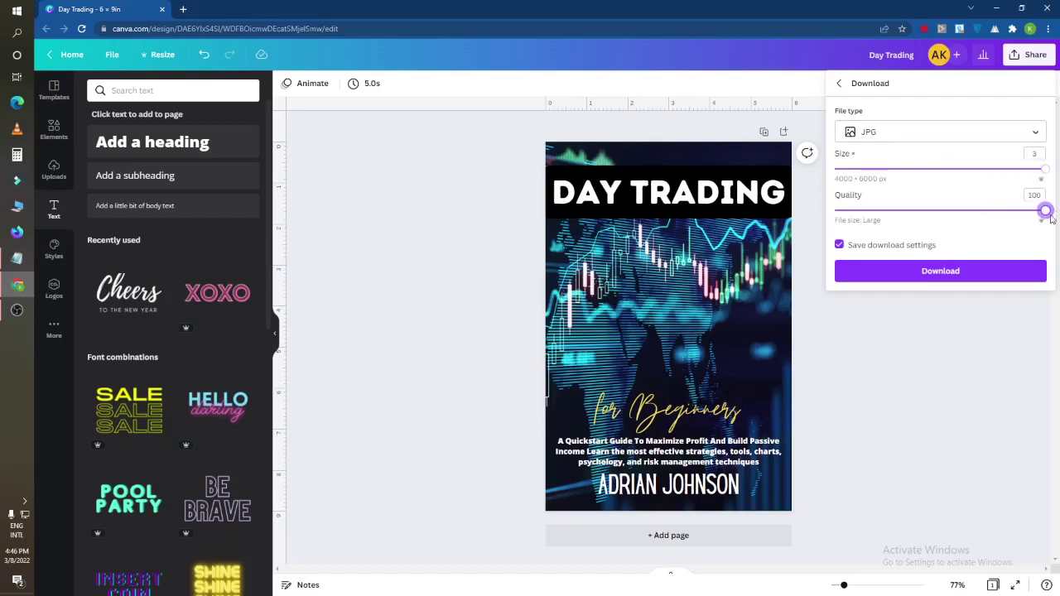
click(926, 276)
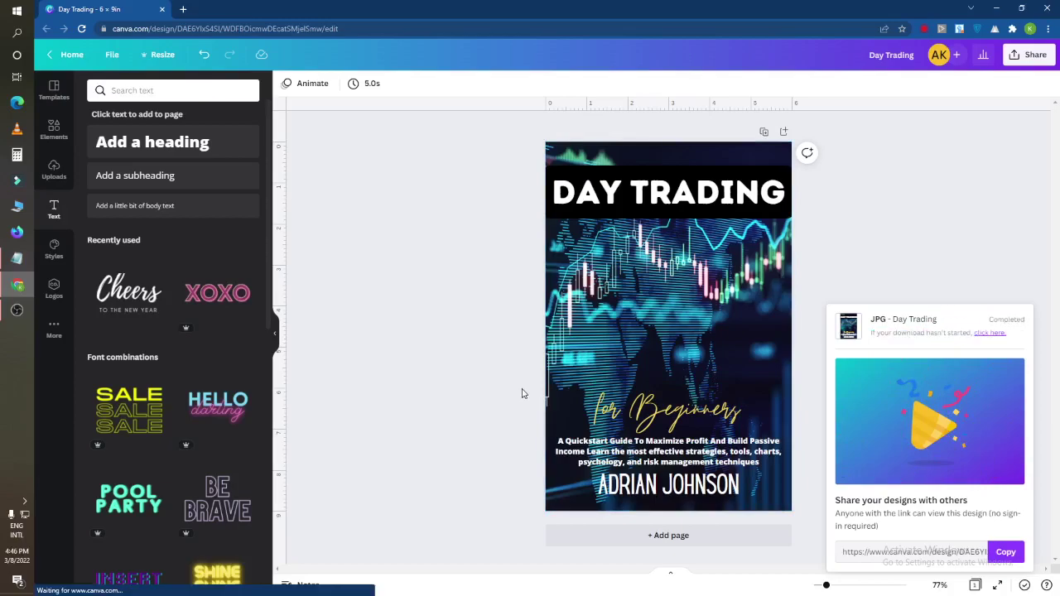
click(70, 590)
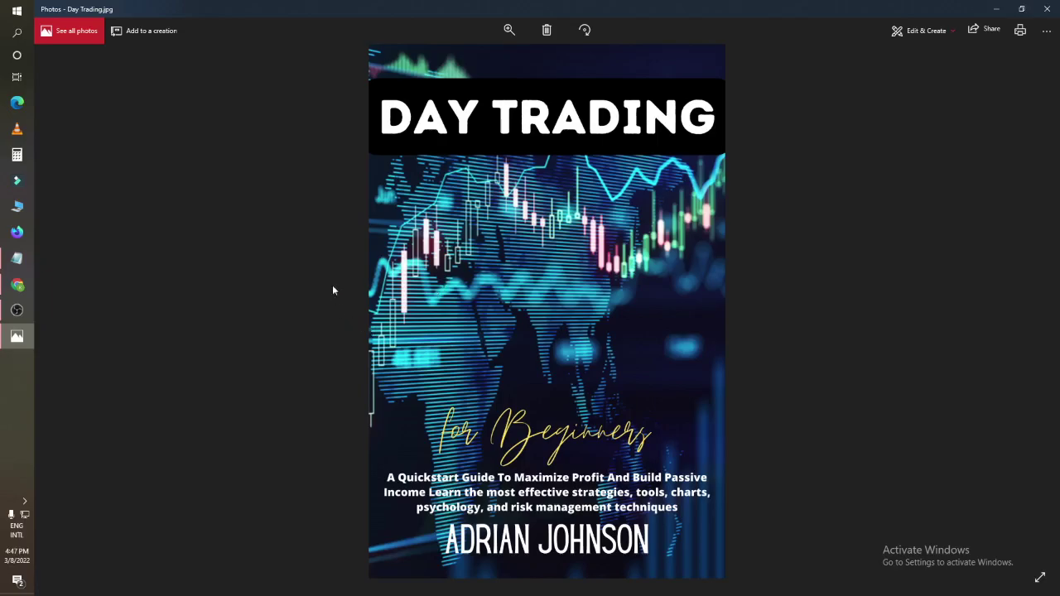
click(1047, 8)
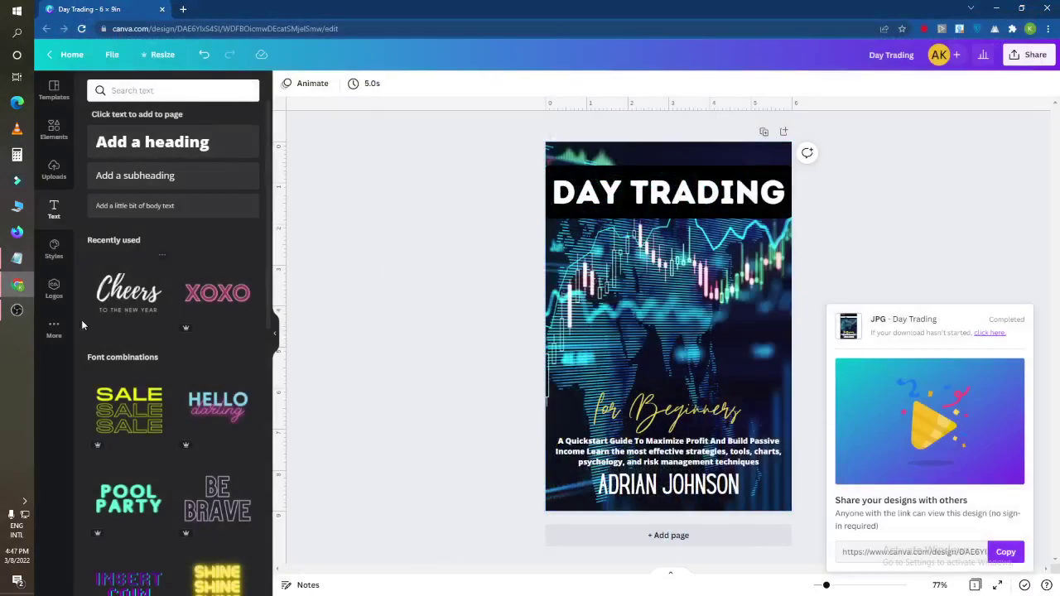